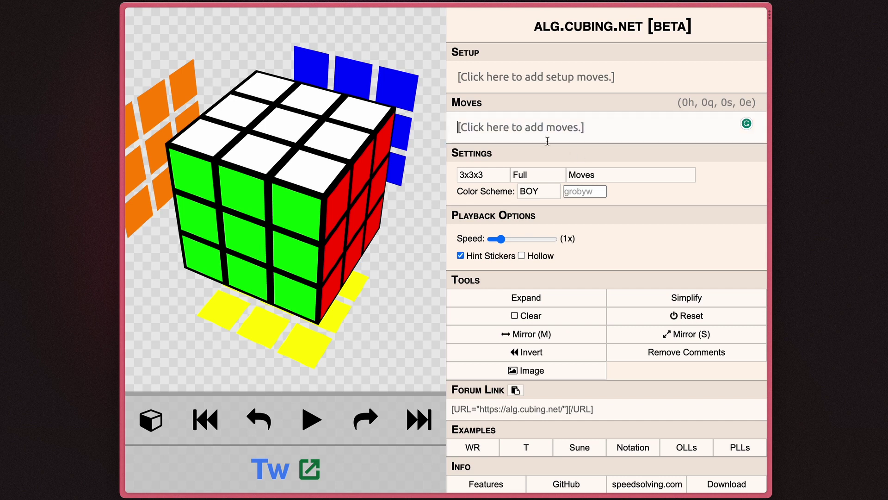
- Paste R U R' U' into Moves and scrub the animation back to the solved start
{"action": "type", "text": "R U R' U'"}
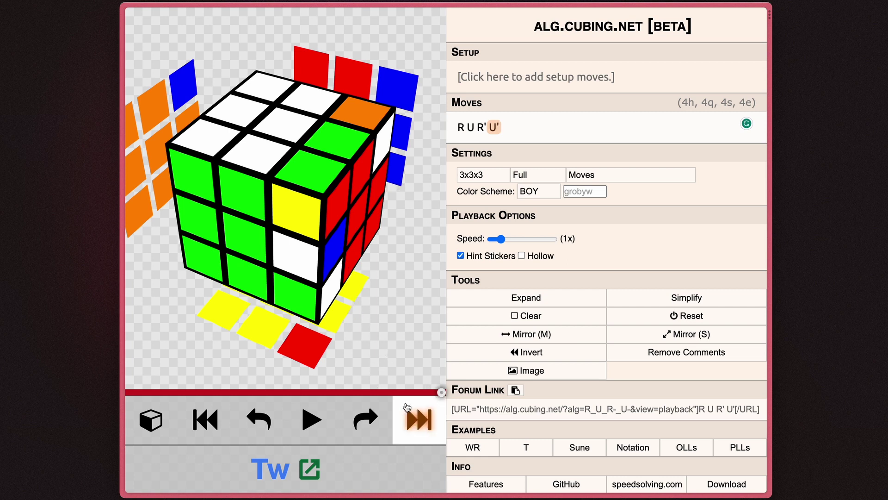
{"action": "left_click_drag", "start_coordinate": [442, 393], "coordinate": [130, 392]}
{"action": "left_click_drag", "start_coordinate": [368, 235], "coordinate": [293, 384]}
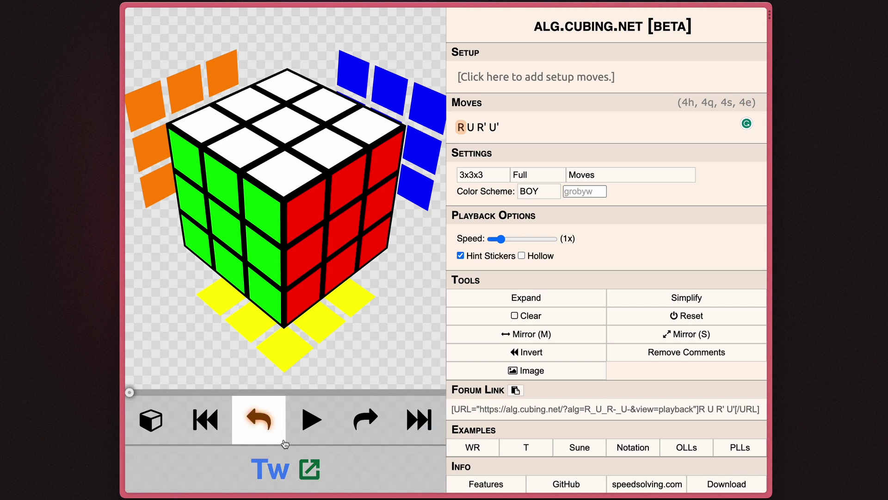
- Jump to the end and start, step forward and back one move, then play the whole algorithm
{"action": "left_click", "coordinate": [423, 435]}
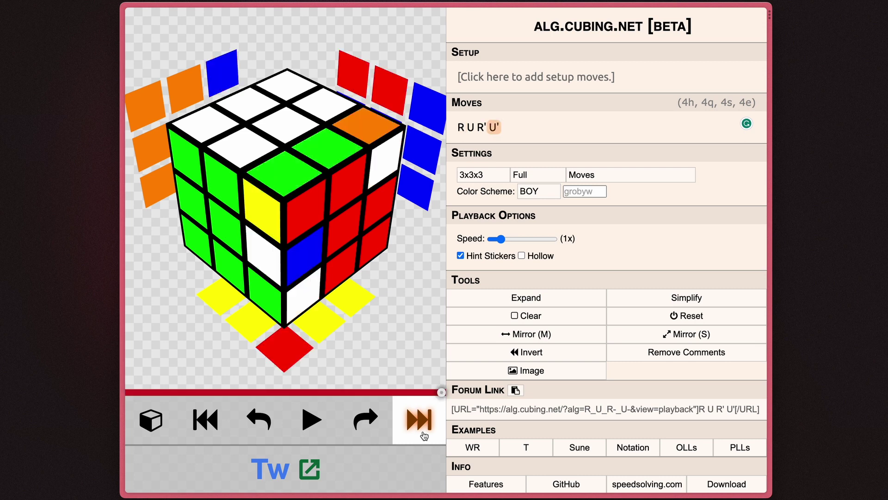
{"action": "left_click", "coordinate": [215, 424]}
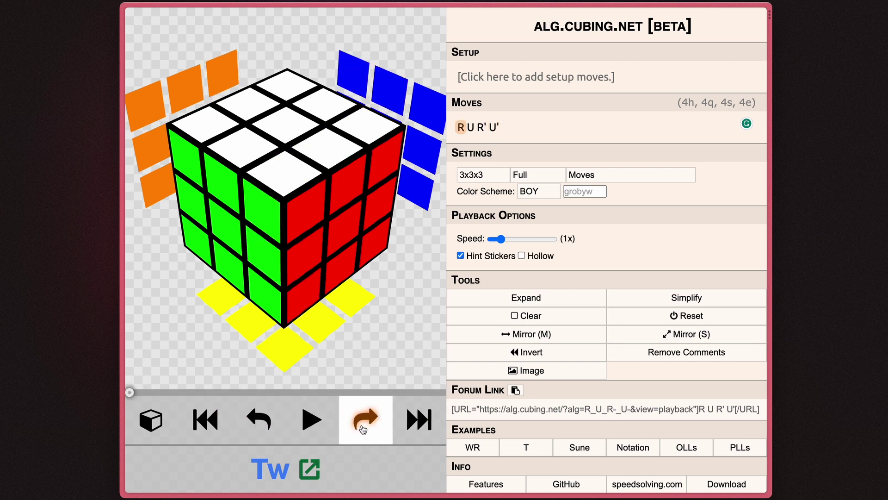
{"action": "left_click", "coordinate": [378, 432]}
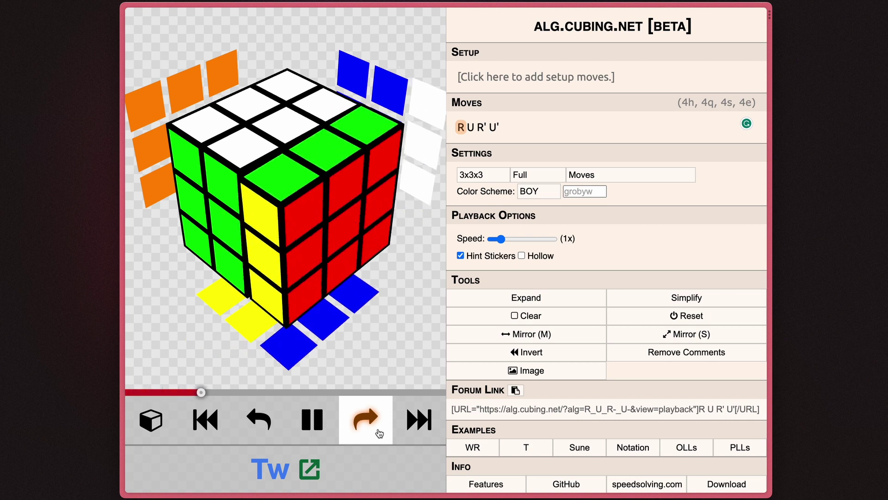
{"action": "left_click", "coordinate": [268, 430]}
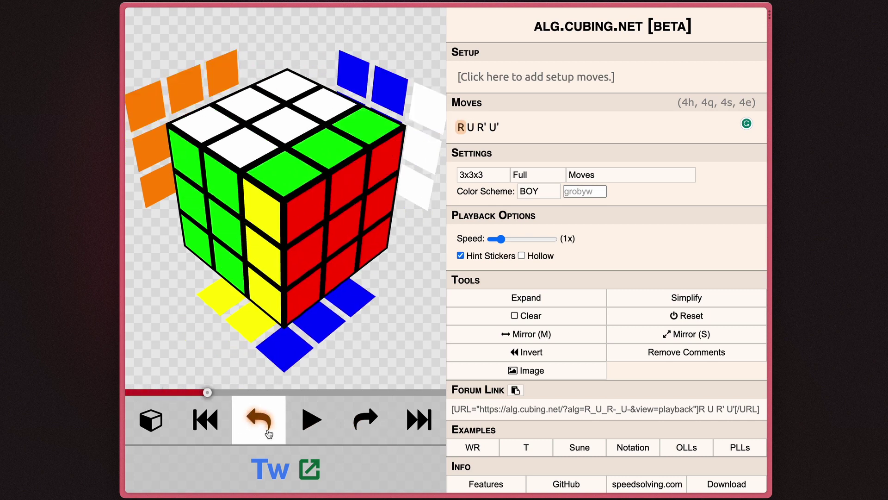
{"action": "left_click", "coordinate": [317, 429]}
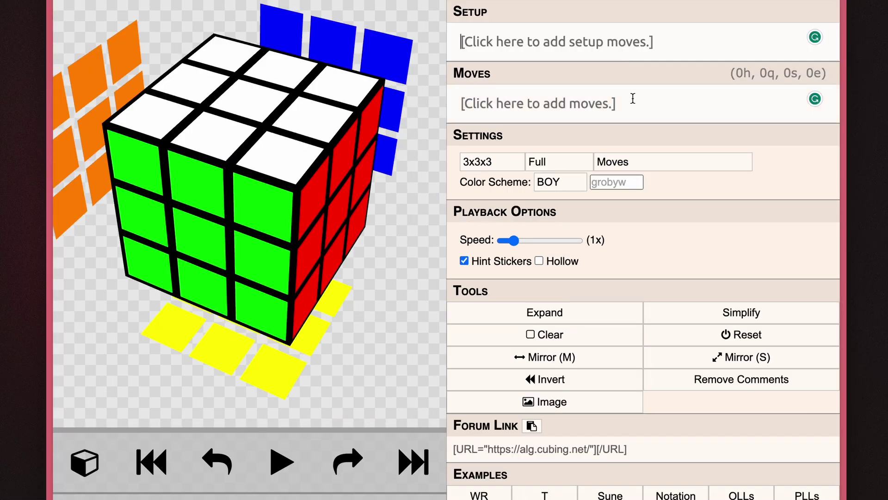
- Enter R as the setup and R' as the moves, then rewind playback to the start
{"action": "type", "text": "R"}
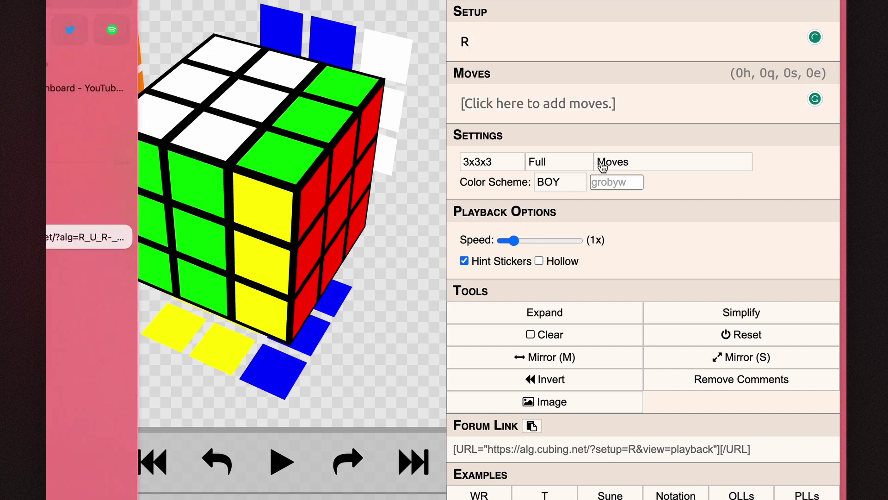
{"action": "left_click", "coordinate": [543, 103]}
{"action": "type", "text": "R'"}
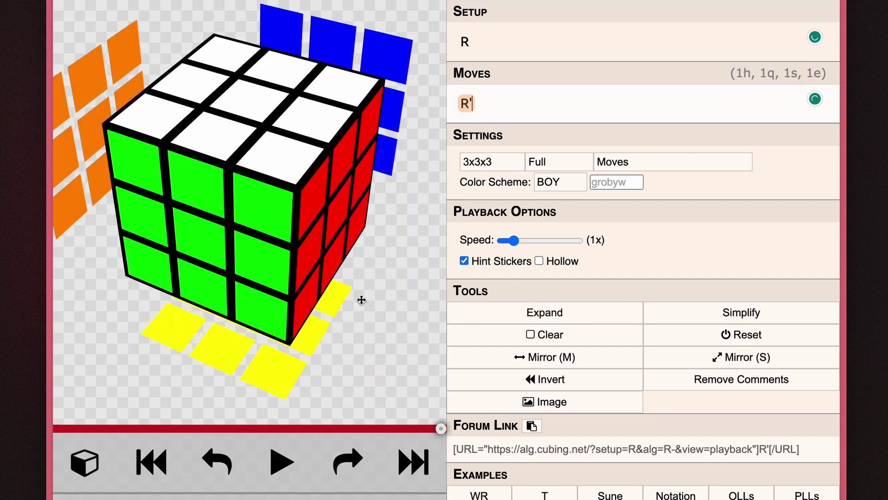
{"action": "left_click_drag", "start_coordinate": [438, 426], "coordinate": [55, 426]}
{"action": "mouse_move", "coordinate": [146, 319]}
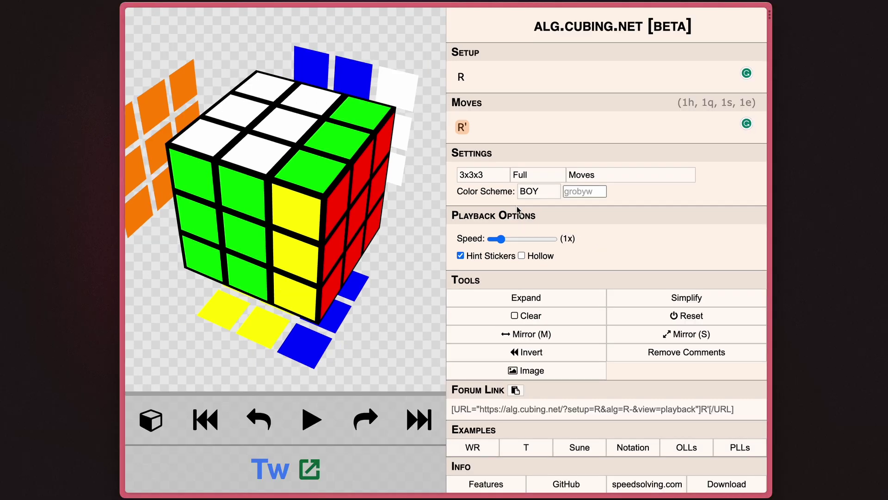
{"action": "left_click", "coordinate": [481, 175]}
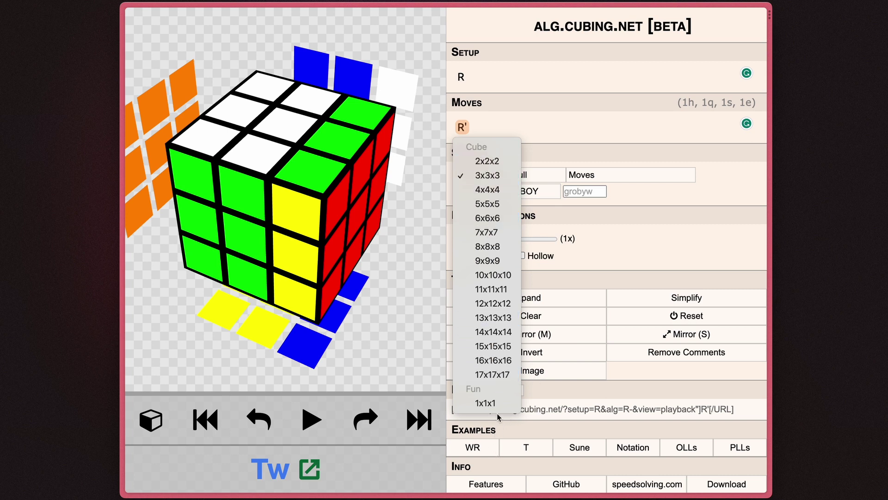
{"action": "left_click", "coordinate": [484, 403]}
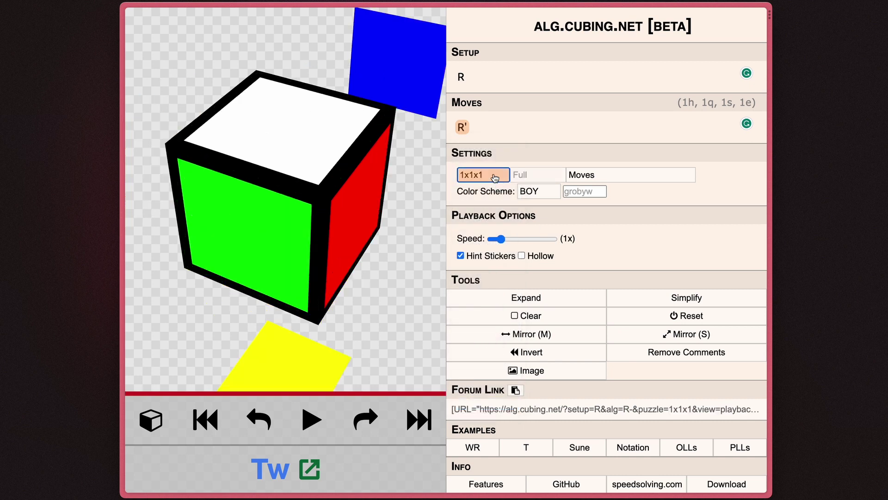
{"action": "left_click_drag", "start_coordinate": [441, 166], "coordinate": [305, 199]}
{"action": "left_click", "coordinate": [489, 131]}
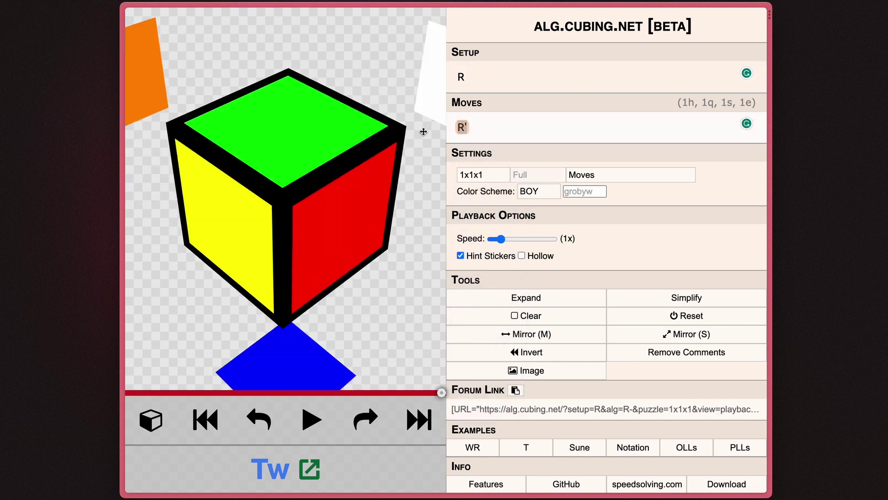
{"action": "left_click", "coordinate": [419, 420]}
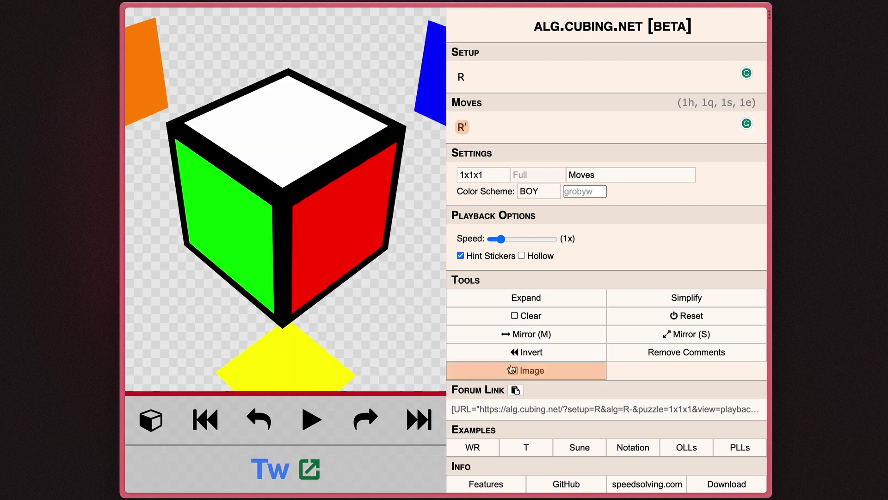
{"action": "left_click", "coordinate": [482, 176]}
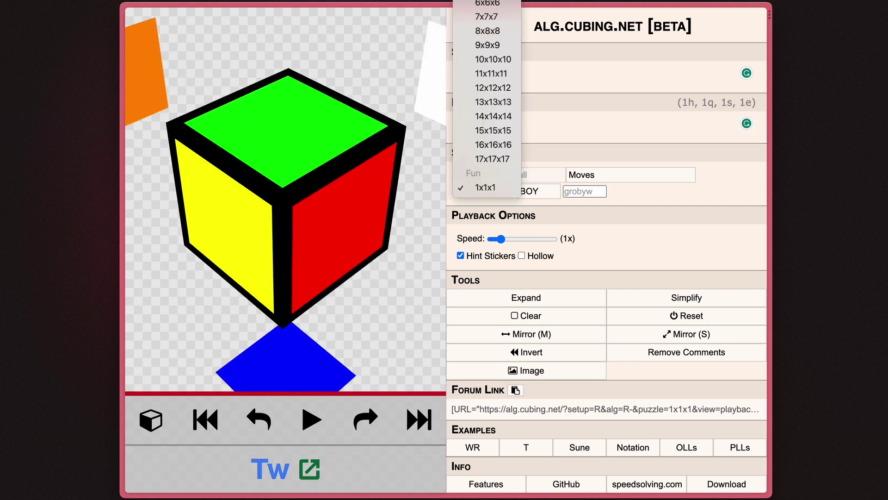
{"action": "scroll", "coordinate": [488, 29], "scroll_direction": "up", "scroll_amount": 5}
{"action": "left_click", "coordinate": [489, 14]}
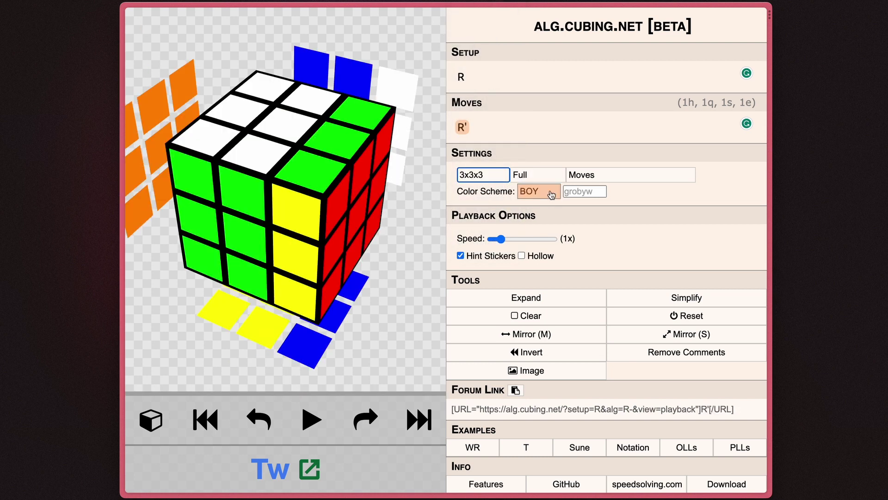
- Show the Cross stage and delete the setup move R and the move R'
{"action": "left_click", "coordinate": [538, 176]}
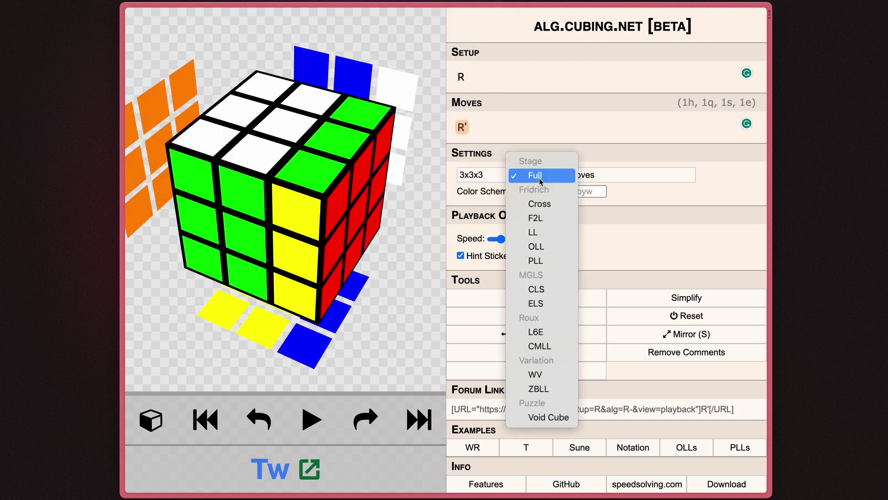
{"action": "left_click", "coordinate": [542, 210]}
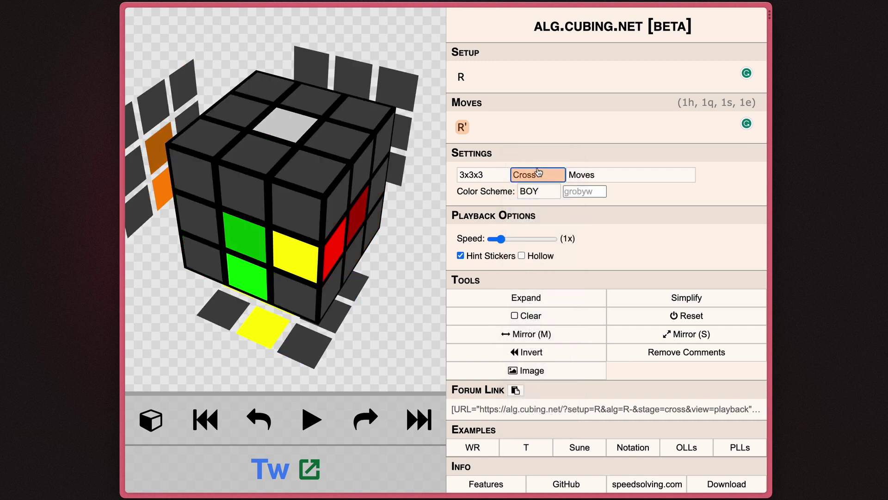
{"action": "mouse_move", "coordinate": [357, 227]}
{"action": "left_mouse_down"}
{"action": "mouse_move", "coordinate": [277, 227]}
{"action": "mouse_move", "coordinate": [365, 224]}
{"action": "left_mouse_up"}
{"action": "double_click", "coordinate": [460, 77]}
{"action": "key", "text": "BackSpace"}
{"action": "left_click", "coordinate": [501, 134]}
{"action": "key", "text": "BackSpace"}
{"action": "key", "text": "BackSpace"}
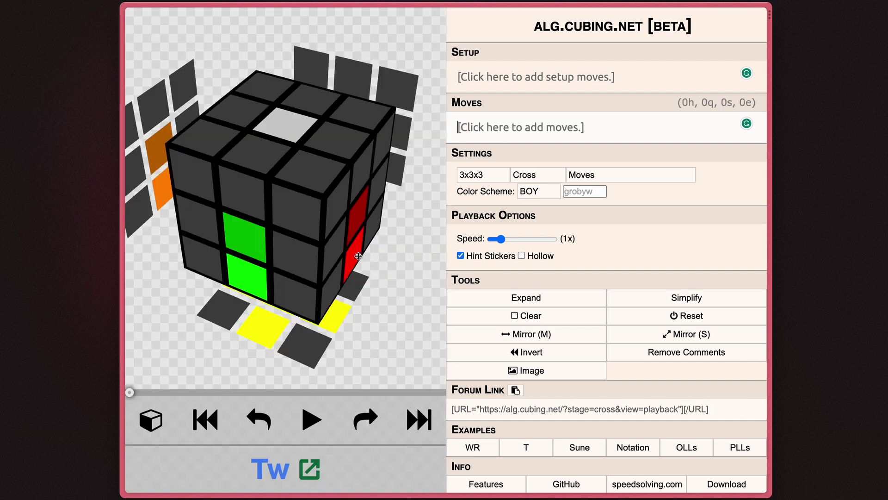
{"action": "left_click_drag", "start_coordinate": [393, 254], "coordinate": [319, 217]}
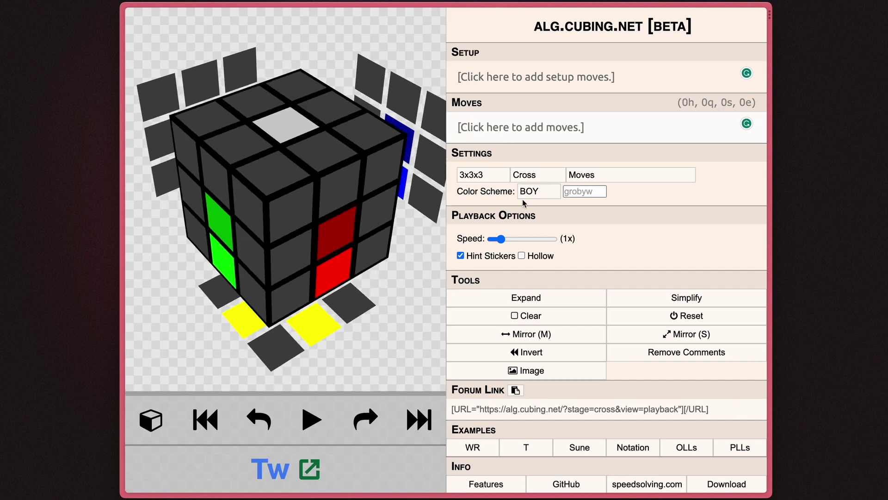
- Switch the stage to LL, then bring up the display-mode list
{"action": "left_click", "coordinate": [536, 175]}
{"action": "left_click", "coordinate": [537, 203]}
{"action": "left_click_drag", "start_coordinate": [354, 268], "coordinate": [268, 311]}
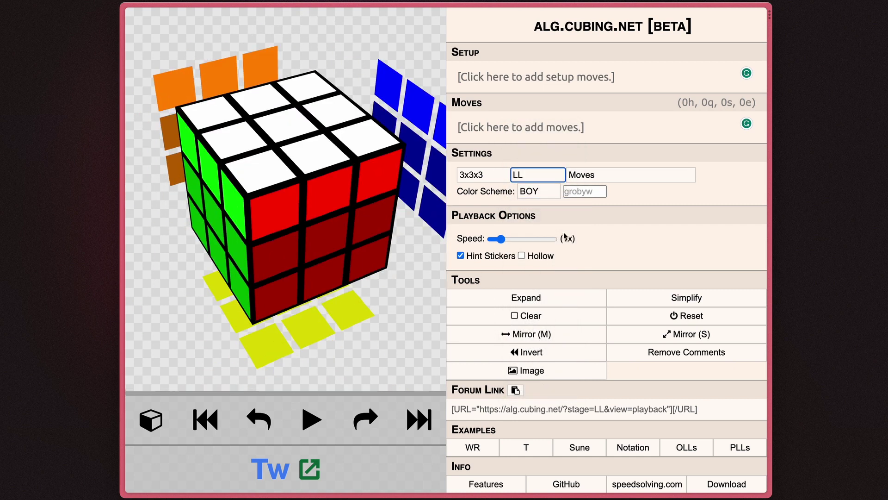
{"action": "left_click", "coordinate": [537, 174]}
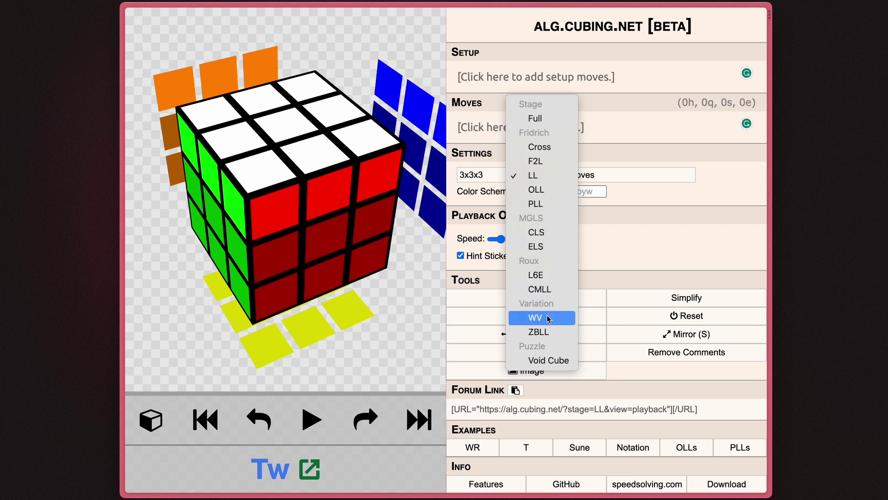
{"action": "left_click", "coordinate": [664, 209]}
{"action": "left_click", "coordinate": [591, 179]}
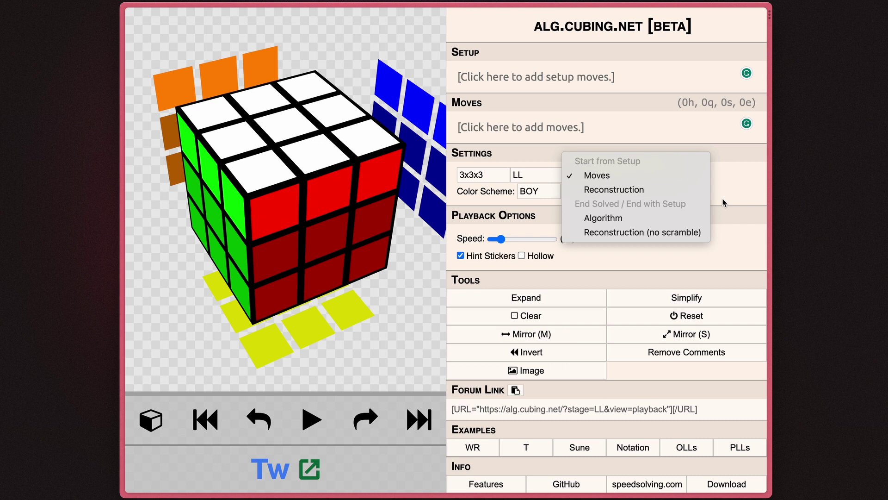
{"action": "left_click", "coordinate": [748, 187]}
{"action": "left_click", "coordinate": [538, 191]}
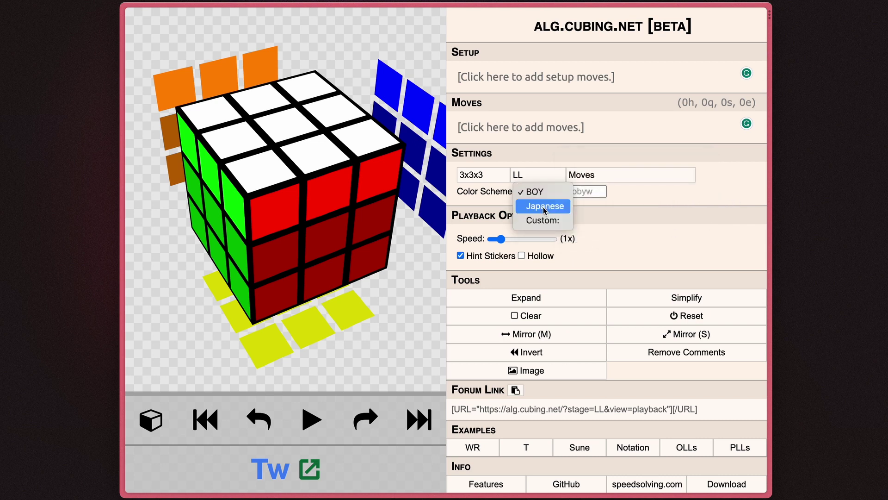
{"action": "left_click", "coordinate": [545, 207]}
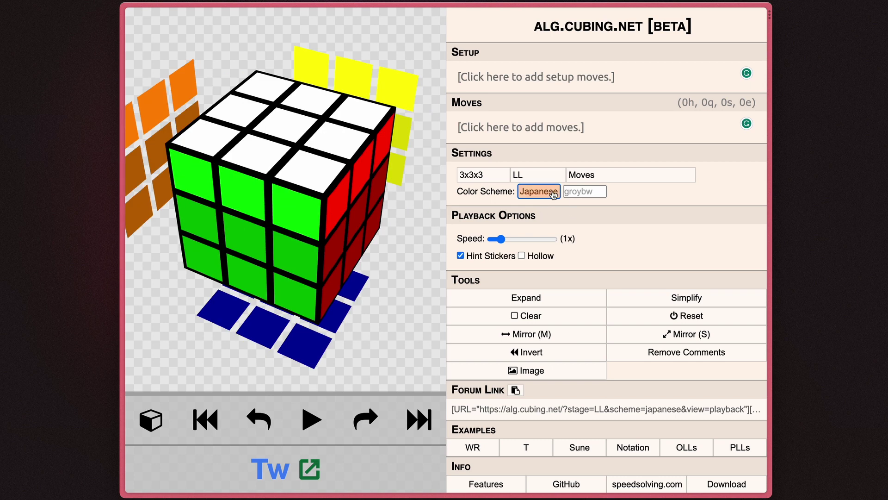
{"action": "left_click", "coordinate": [543, 191]}
{"action": "left_click", "coordinate": [547, 179]}
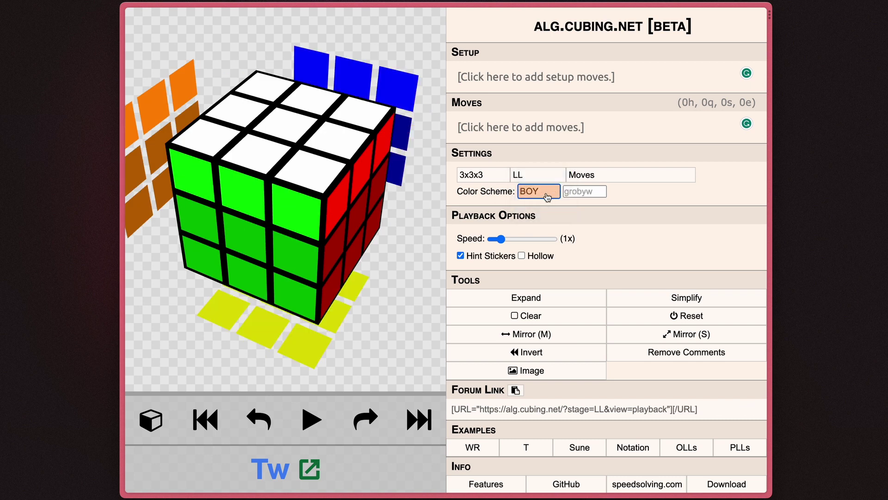
{"action": "left_click", "coordinate": [547, 198]}
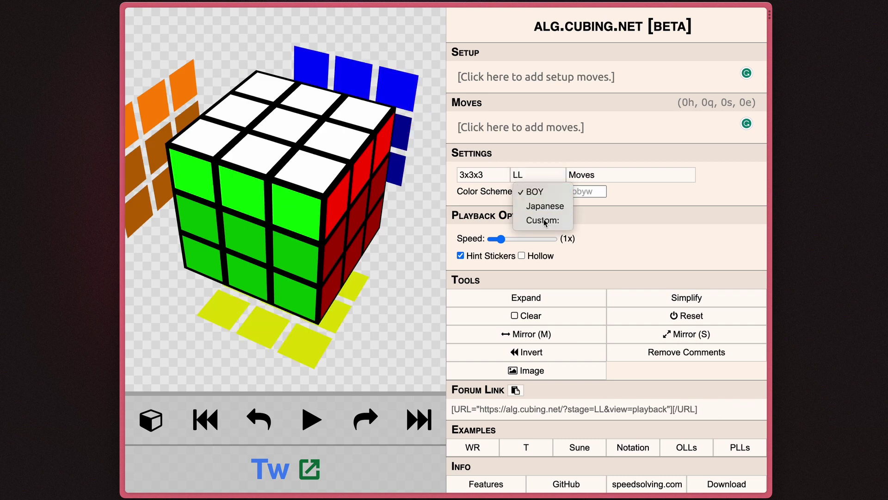
{"action": "left_click", "coordinate": [545, 220]}
{"action": "left_click", "coordinate": [586, 192]}
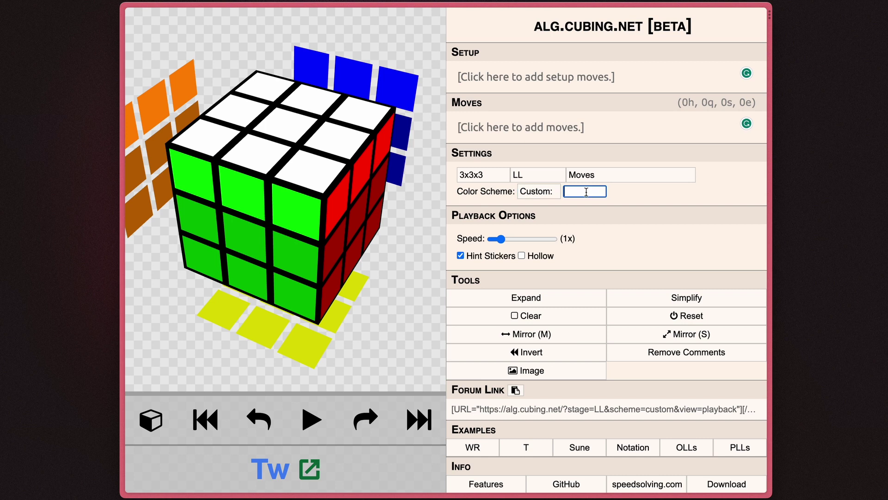
{"action": "left_click", "coordinate": [550, 195]}
{"action": "left_click", "coordinate": [543, 164]}
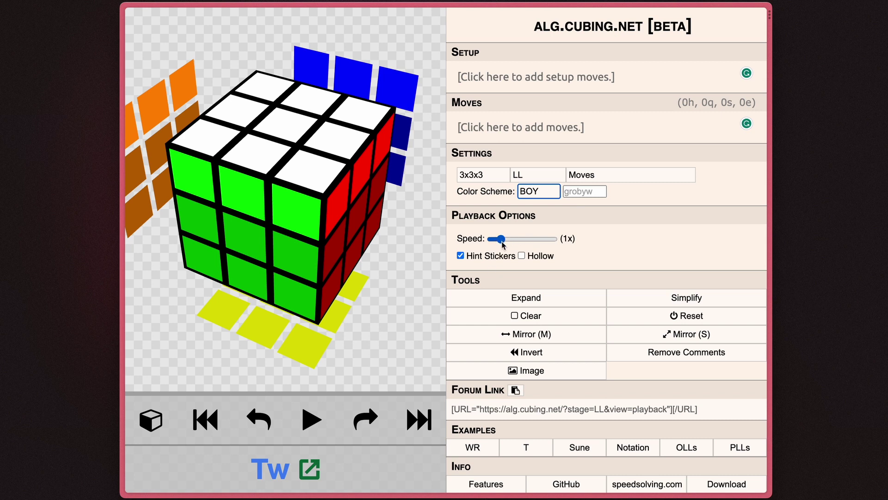
- Set playback speed to 6x, then paste and play R U R' U'
{"action": "left_click_drag", "start_coordinate": [502, 242], "coordinate": [555, 240]}
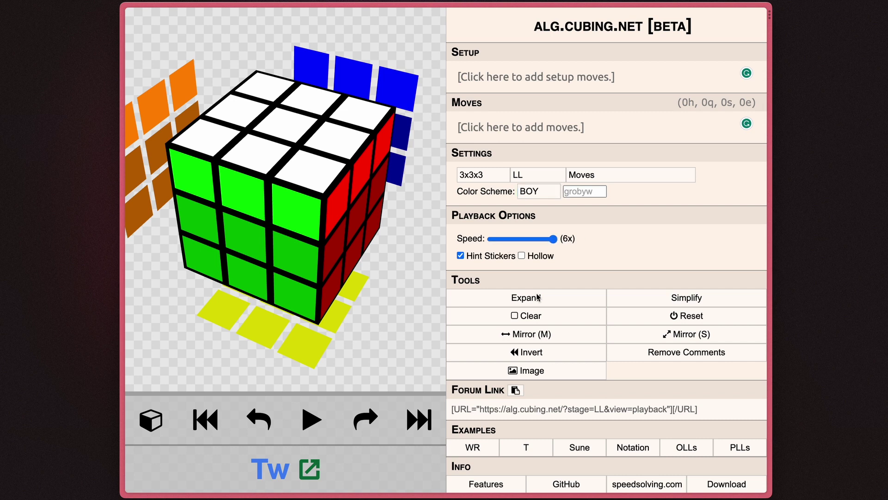
{"action": "left_click", "coordinate": [555, 127]}
{"action": "type", "text": "R U R' U'"}
{"action": "left_click", "coordinate": [319, 419]}
- Replay the algorithm from the start at 0.1x, then reset the page
{"action": "left_click_drag", "start_coordinate": [554, 239], "coordinate": [492, 238]}
{"action": "left_click_drag", "start_coordinate": [441, 392], "coordinate": [35, 392]}
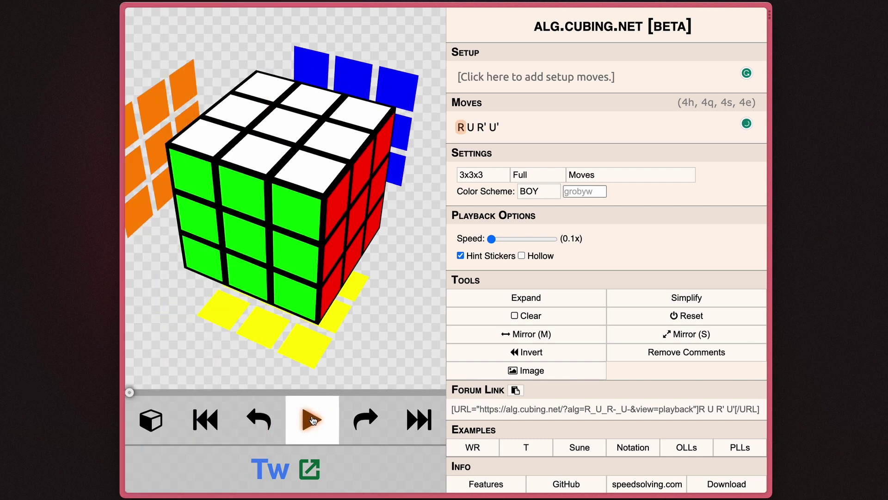
{"action": "left_click", "coordinate": [314, 420]}
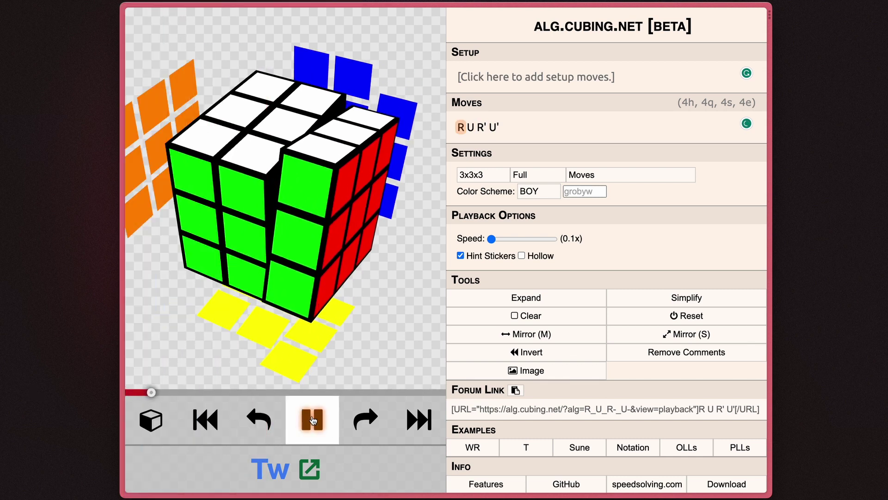
{"action": "key", "text": "ctrl+r"}
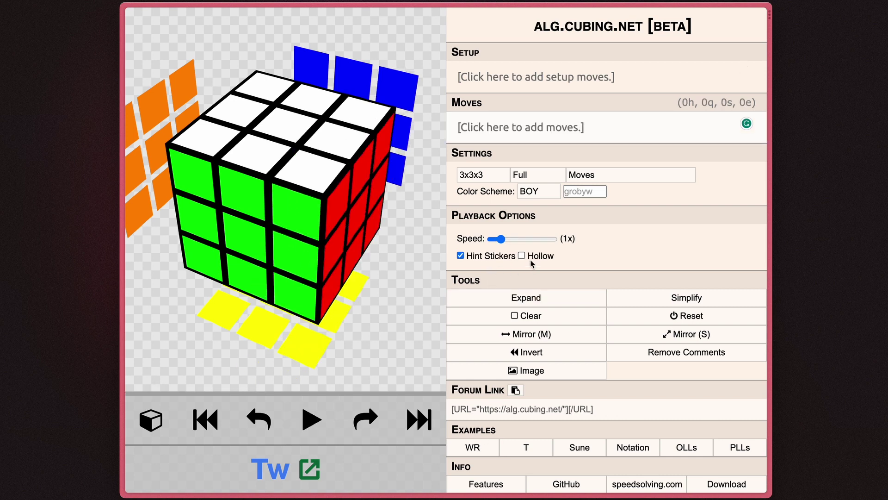
- Toggle hint stickers off and on to compare, leaving them on
{"action": "left_click", "coordinate": [502, 258]}
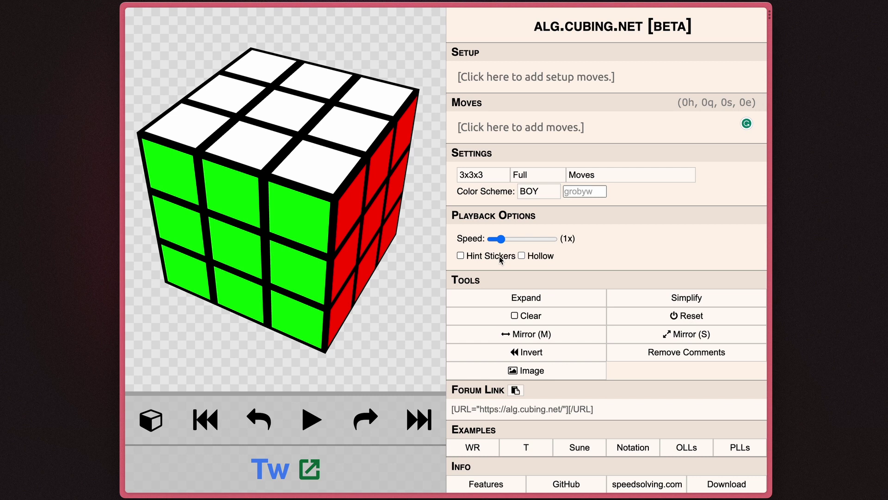
{"action": "left_click", "coordinate": [501, 259]}
{"action": "left_click", "coordinate": [501, 259]}
{"action": "left_click", "coordinate": [501, 259]}
{"action": "left_click", "coordinate": [575, 255]}
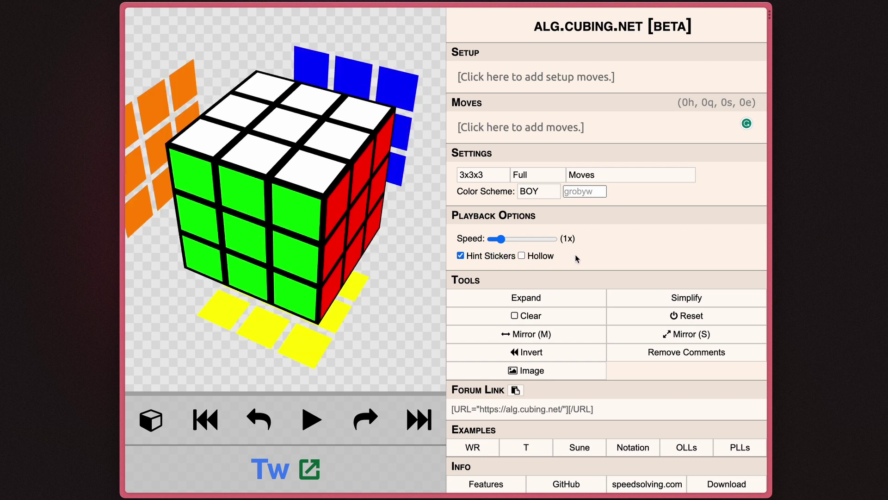
- Render the cube hollow with hint stickers off and rotate it to view the inside
{"action": "left_click", "coordinate": [532, 258]}
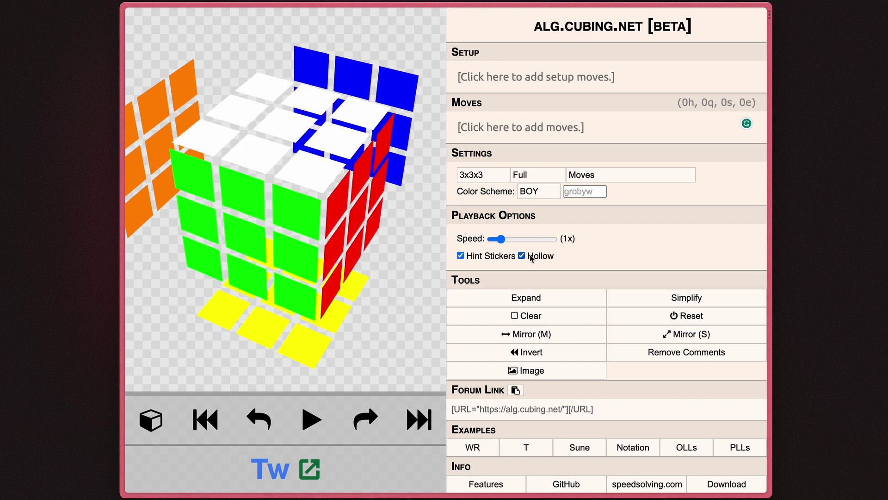
{"action": "left_click", "coordinate": [483, 258]}
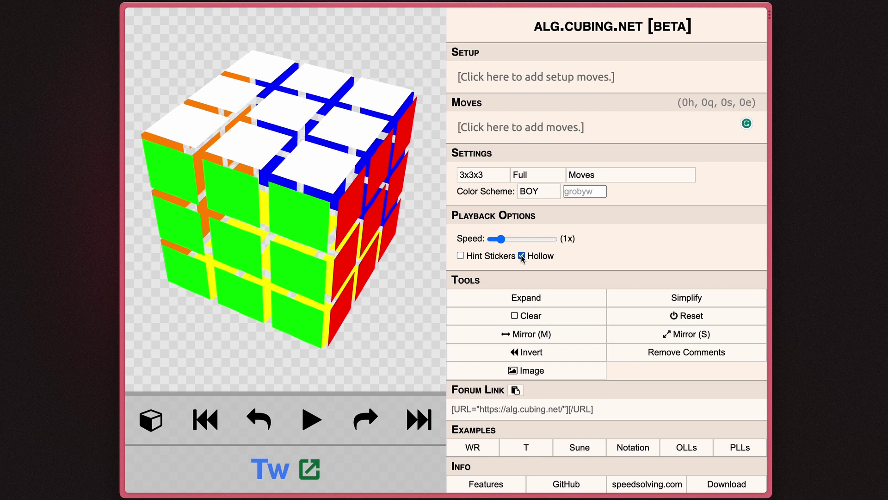
{"action": "left_click_drag", "start_coordinate": [370, 219], "coordinate": [386, 243]}
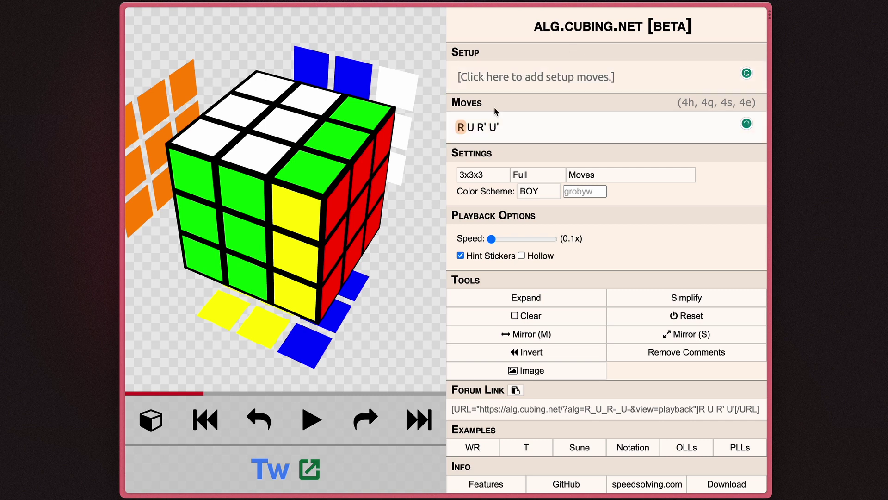
- Clear the moves to a solved cube, then Reset to return speed to 1x
{"action": "left_click", "coordinate": [540, 316]}
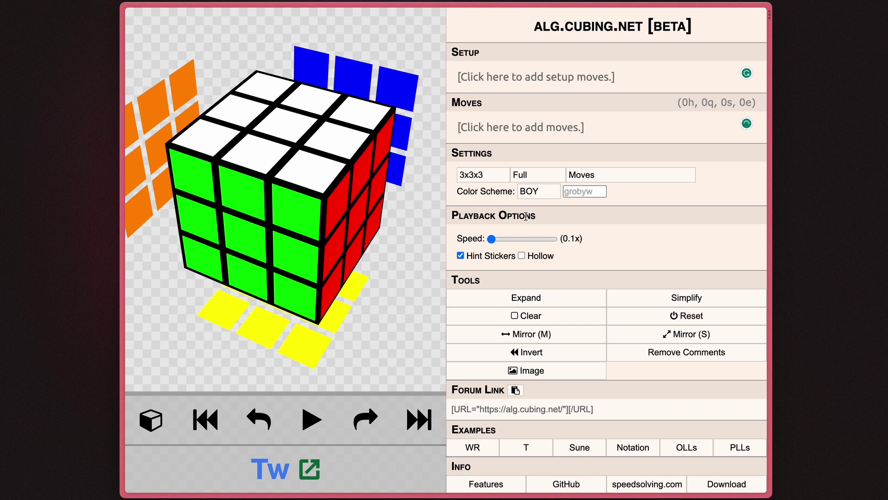
{"action": "left_click", "coordinate": [680, 317]}
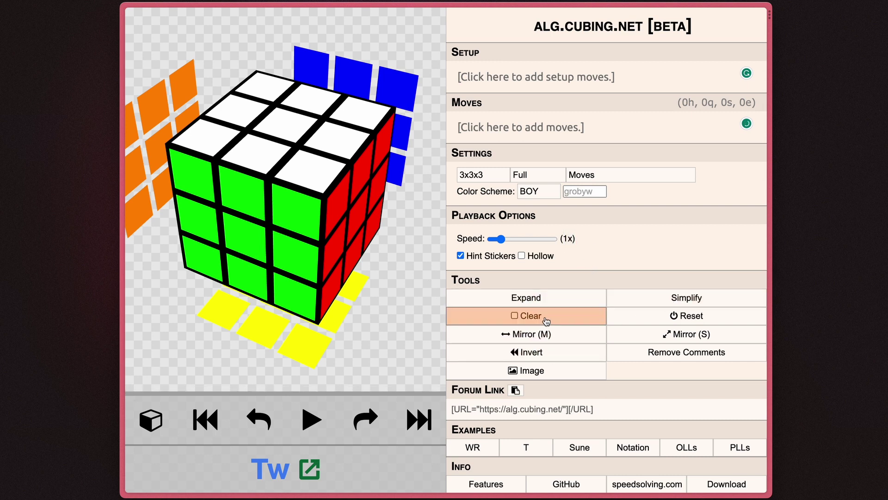
- Paste (R U') into Moves and add 10 to make (R U')10
{"action": "left_click", "coordinate": [521, 127]}
{"action": "type", "text": "(R U')"}
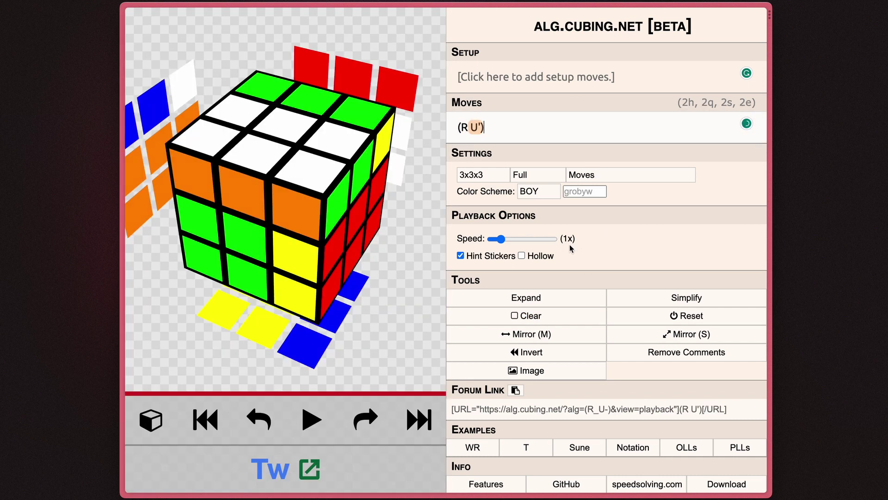
{"action": "type", "text": "10"}
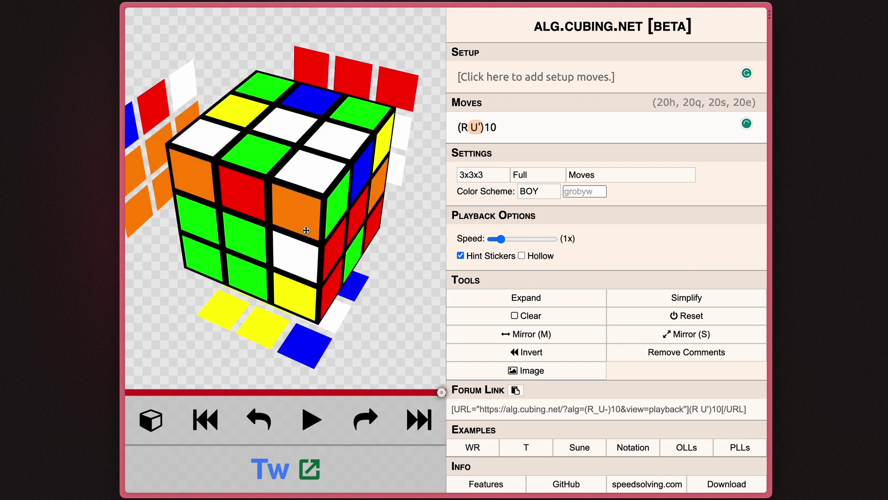
- Expand (R U')10 into ten R U' pairs and select the whole expanded line
{"action": "left_click", "coordinate": [518, 299]}
{"action": "left_click_drag", "start_coordinate": [674, 127], "coordinate": [458, 127]}
{"action": "left_click", "coordinate": [586, 128]}
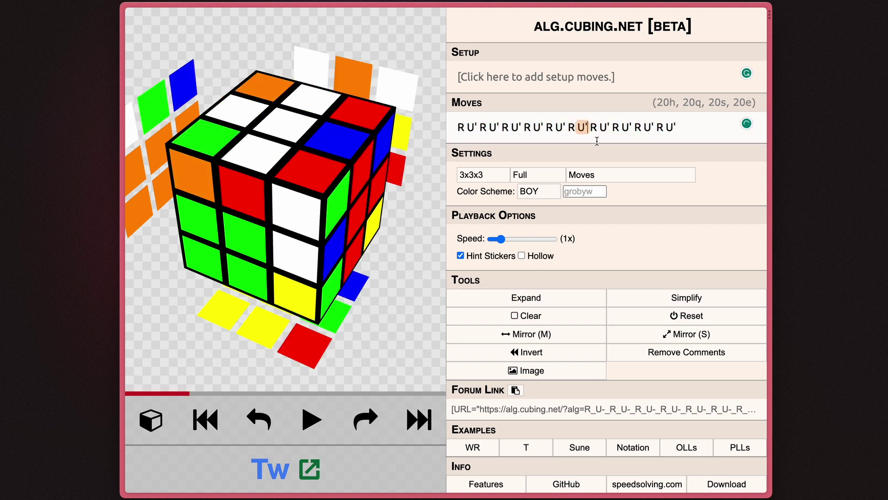
{"action": "triple_click", "coordinate": [702, 135]}
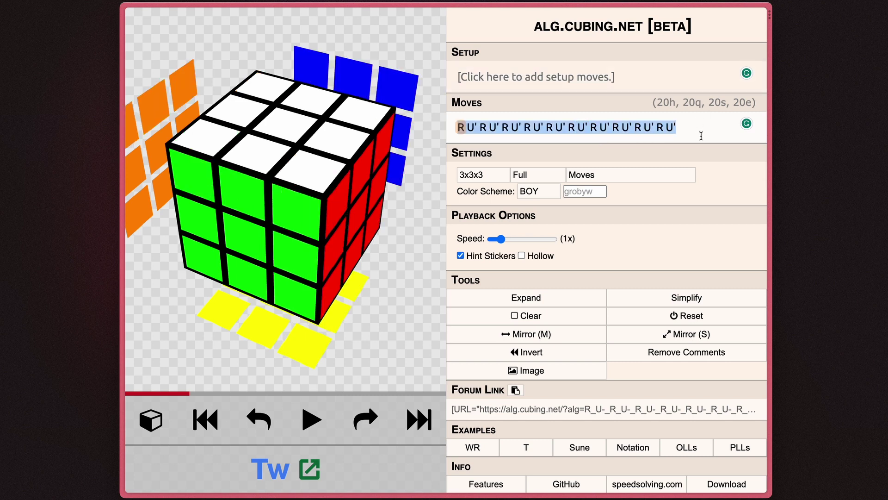
{"action": "left_click", "coordinate": [701, 136]}
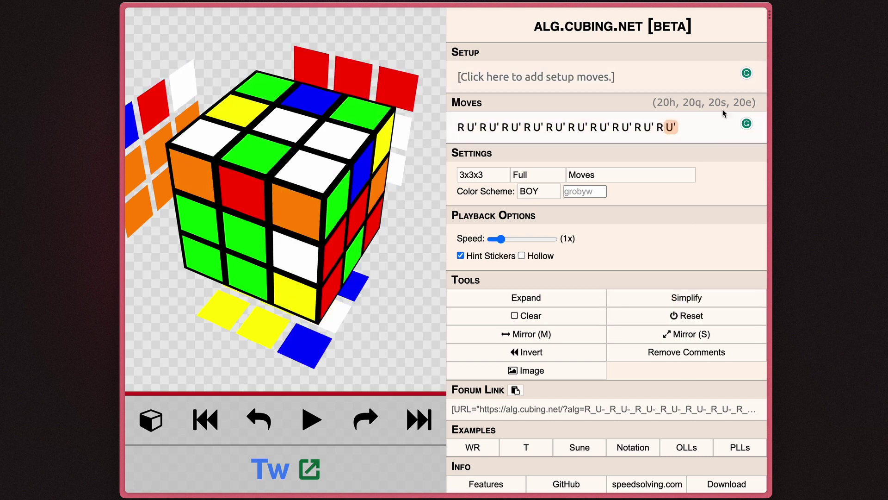
{"action": "left_click_drag", "start_coordinate": [706, 122], "coordinate": [453, 125]}
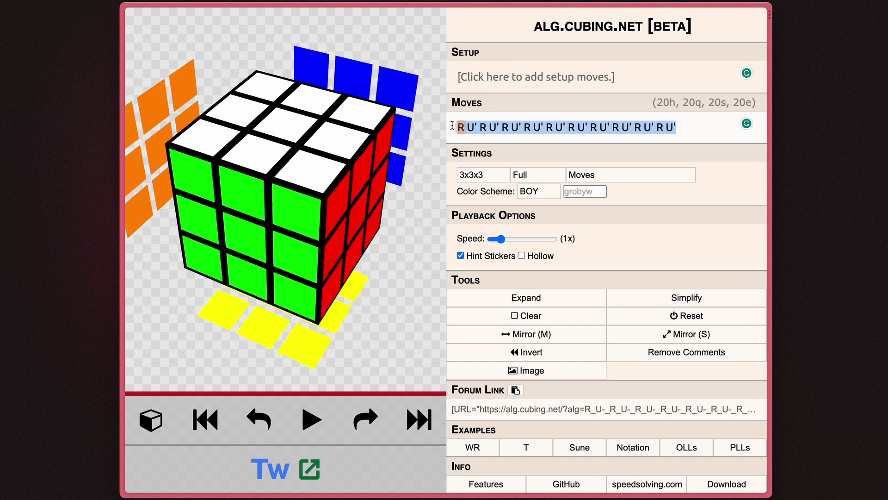
- Replace the expanded line with R R' U and simplify it down to U
{"action": "key", "text": "BackSpace"}
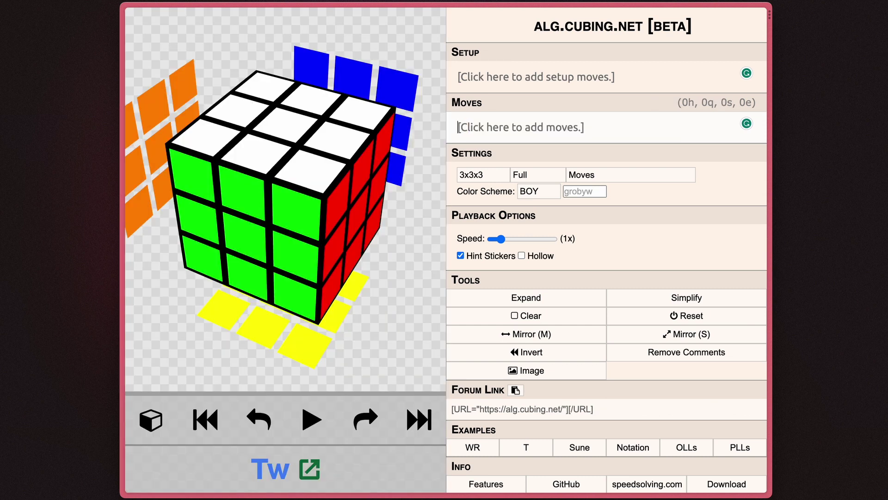
{"action": "type", "text": "R R' U"}
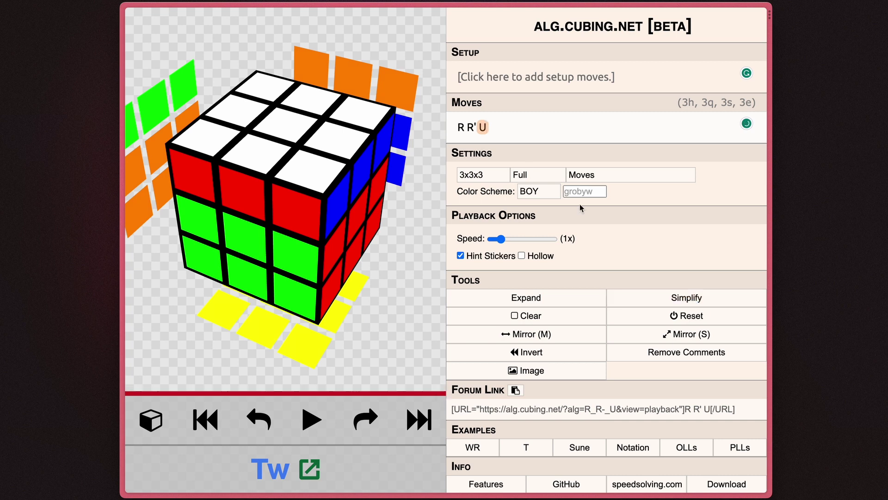
{"action": "left_click", "coordinate": [666, 297]}
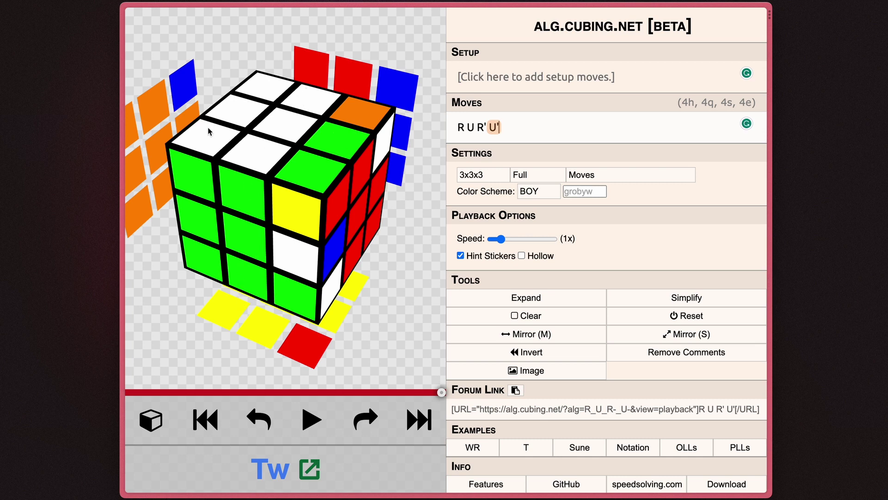
- Mirror R U R' U' left-right into L' U' L U
{"action": "left_click", "coordinate": [540, 343]}
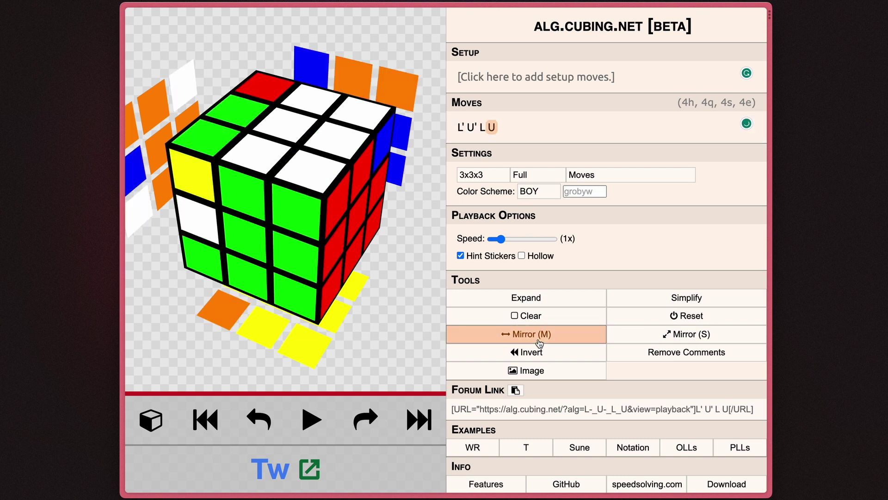
{"action": "left_click", "coordinate": [540, 342]}
{"action": "left_click", "coordinate": [539, 342]}
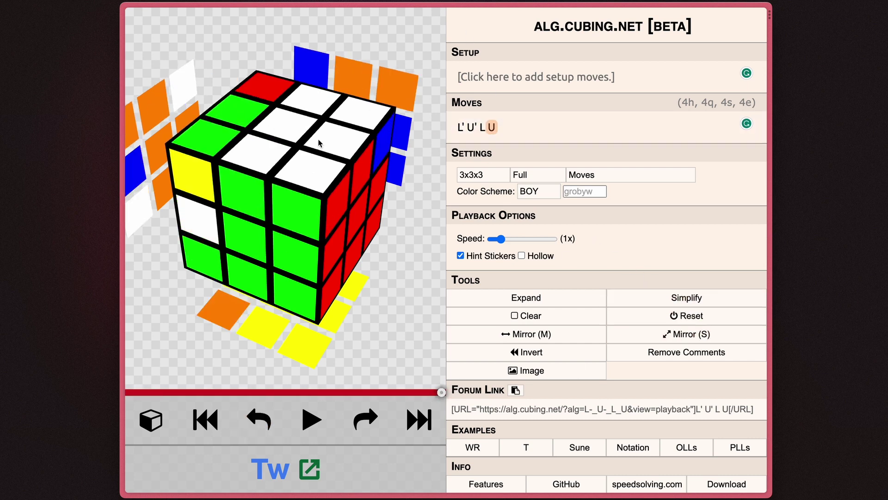
- Replace the moves with F and mirror it front-to-back into B'
{"action": "left_click", "coordinate": [561, 122]}
{"action": "key", "text": "ctrl+a"}
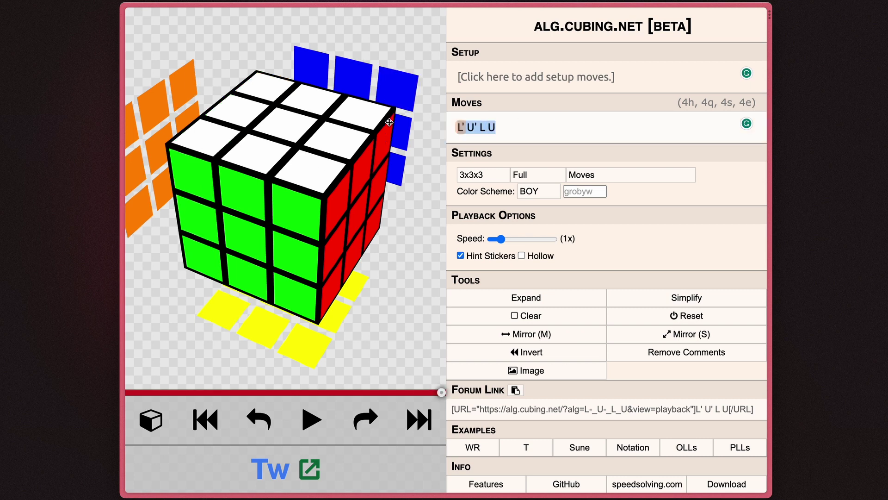
{"action": "type", "text": "F"}
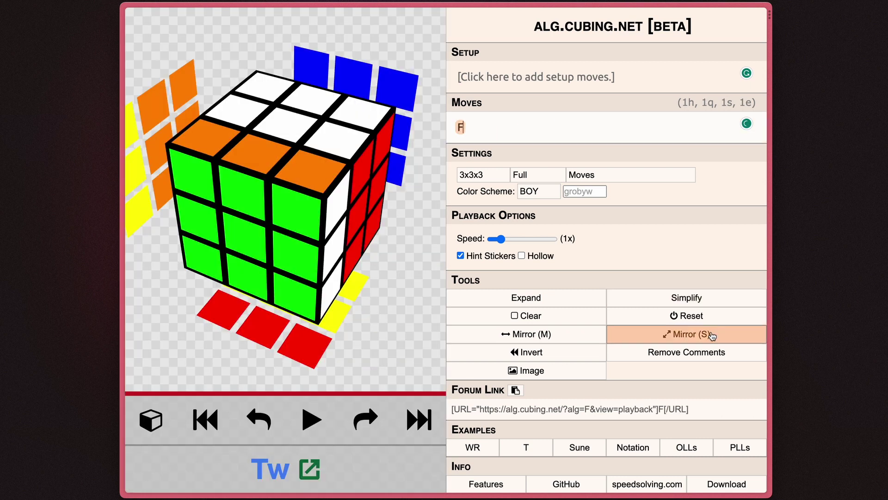
{"action": "left_click", "coordinate": [710, 334]}
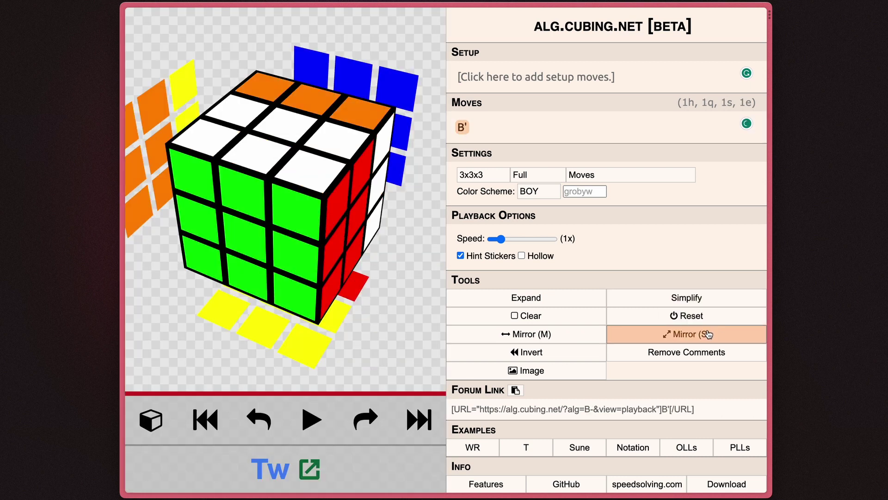
{"action": "left_click", "coordinate": [708, 334]}
{"action": "left_click", "coordinate": [708, 334]}
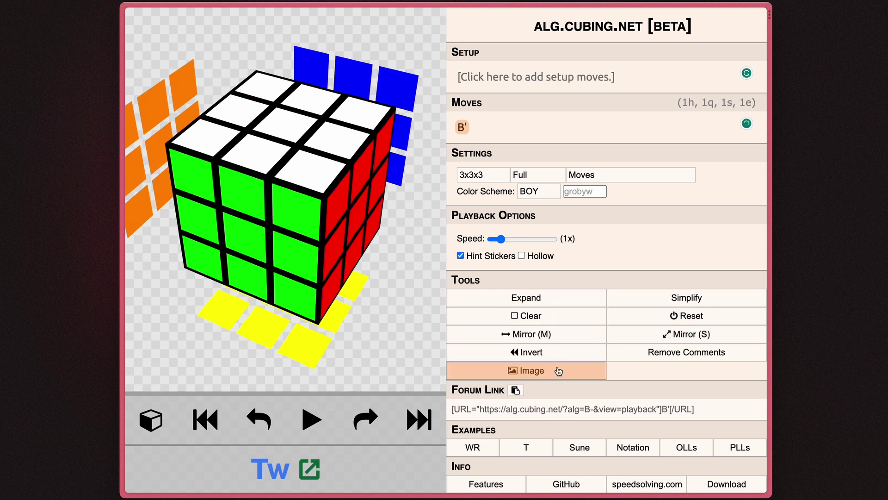
- Replace the B' move with pasted R U R' U' and invert it to U R U' R'
{"action": "left_click", "coordinate": [521, 131]}
{"action": "key", "text": "BackSpace"}
{"action": "key", "text": "BackSpace"}
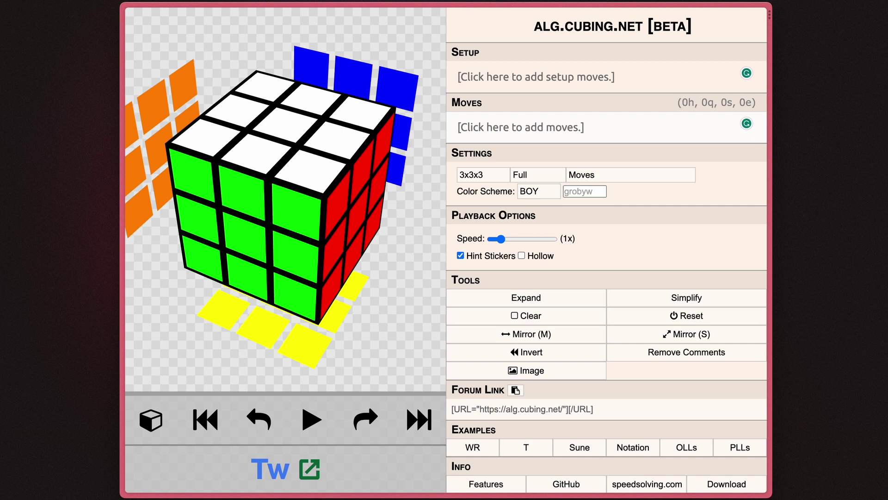
{"action": "type", "text": "R U R' U'"}
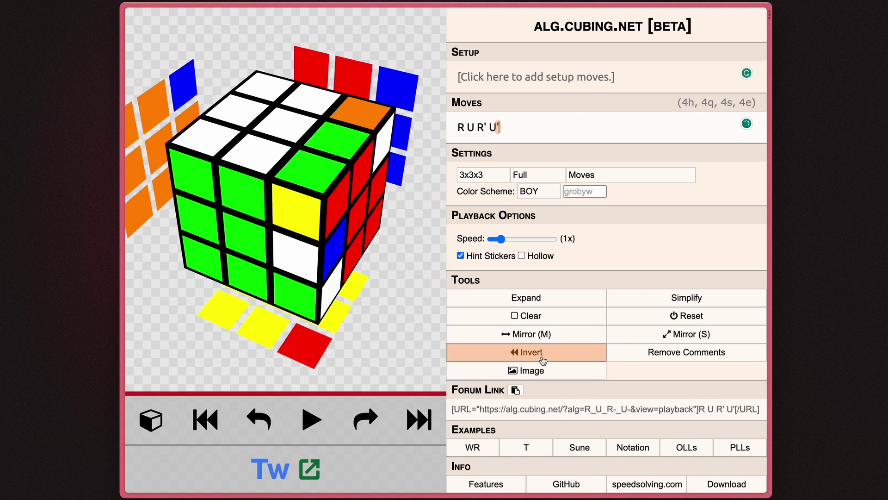
{"action": "left_click", "coordinate": [542, 355]}
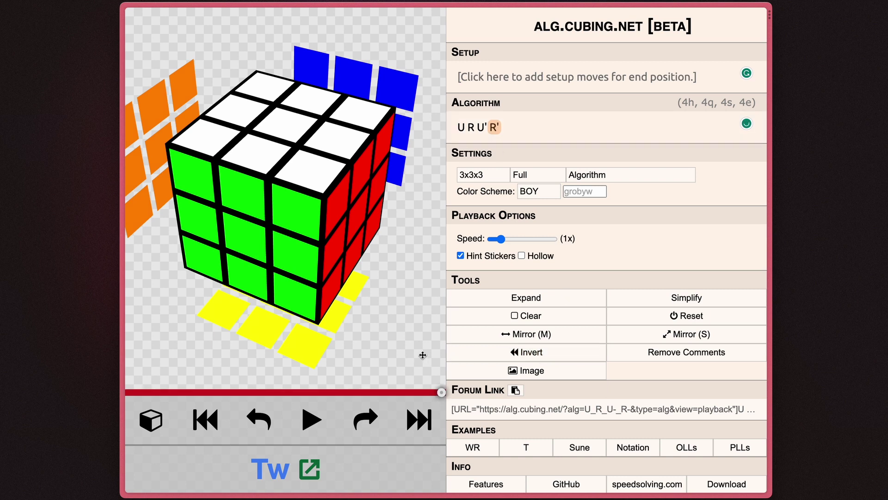
- Scrub playback mid-way, jump to the end, then back up one move before R'
{"action": "left_click_drag", "start_coordinate": [441, 392], "coordinate": [41, 409]}
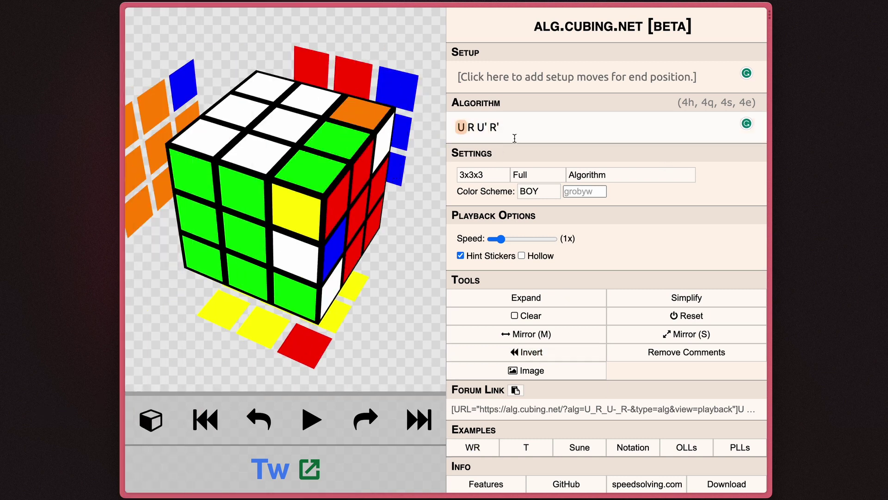
{"action": "left_click", "coordinate": [524, 132]}
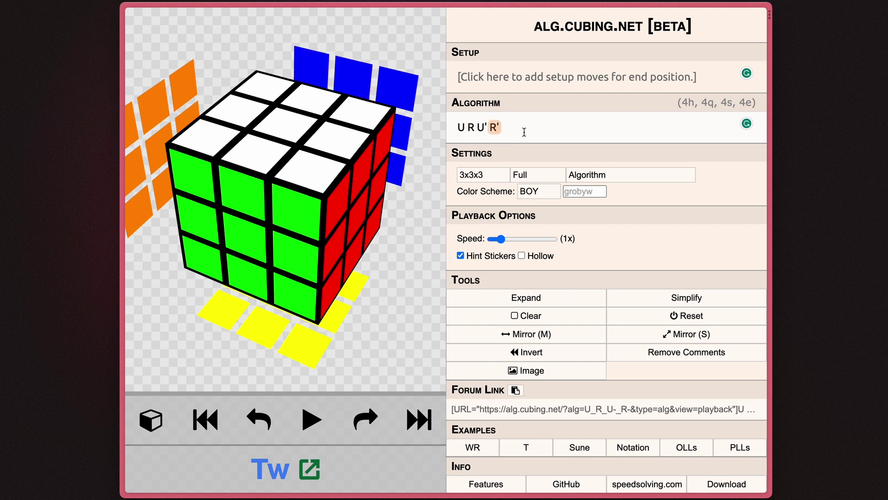
{"action": "left_click", "coordinate": [484, 127]}
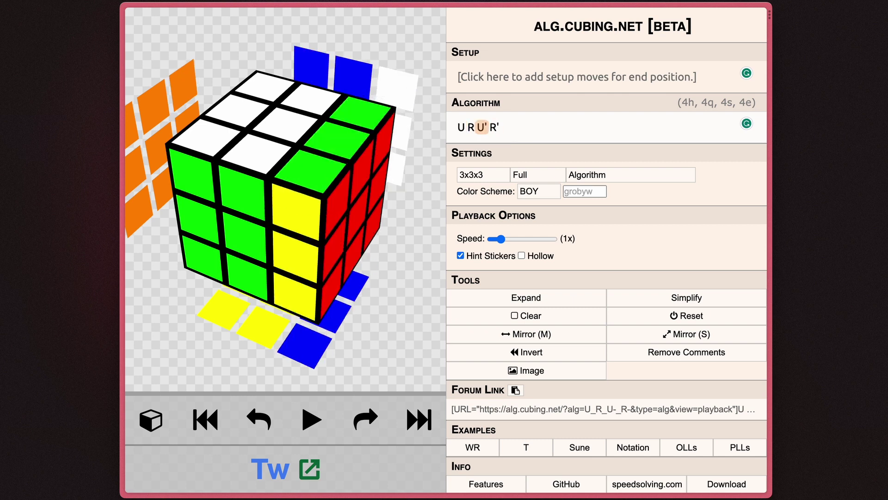
- Split the moves onto two lines and add '// first part of my algorithm' plus a second-half comment
{"action": "key", "text": "Return"}
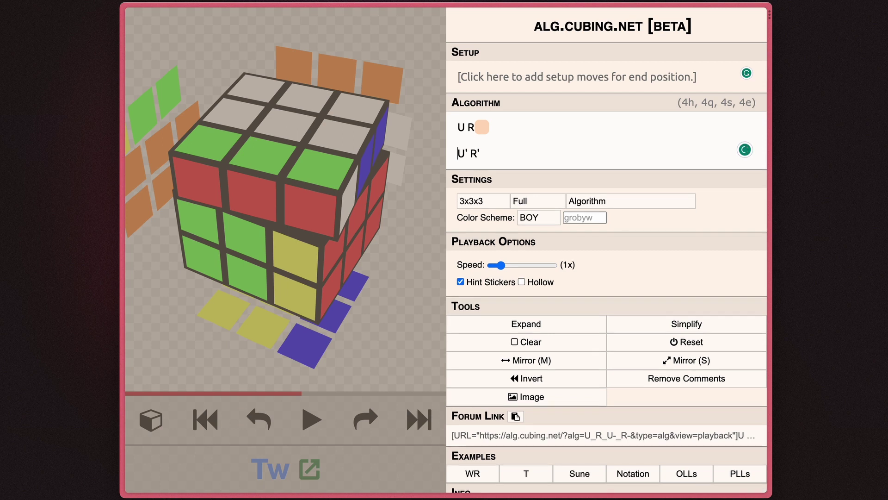
{"action": "key", "text": "Return"}
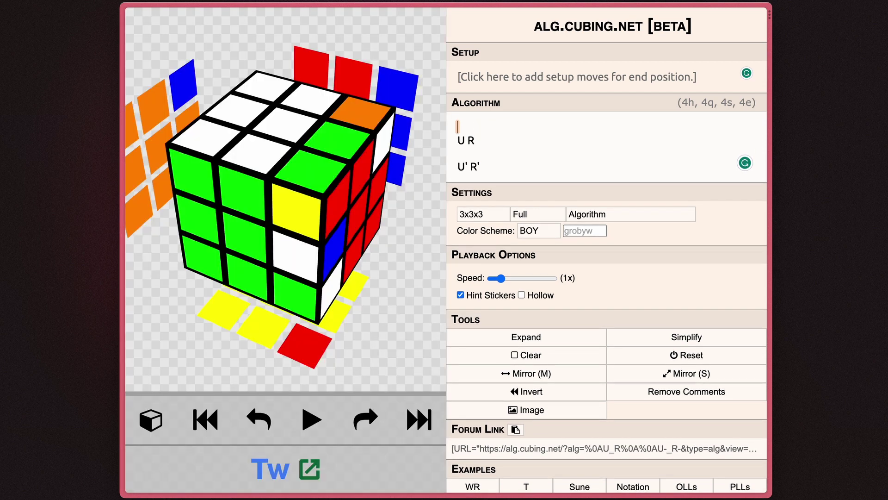
{"action": "type", "text": "// "}
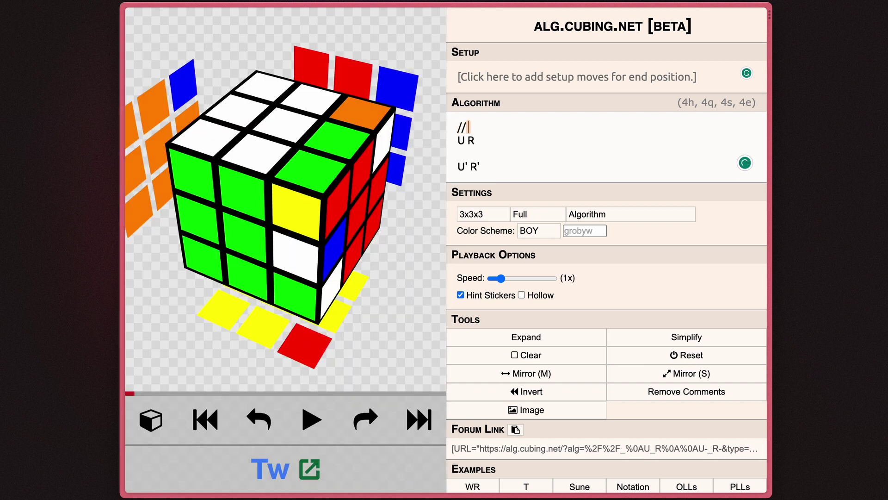
{"action": "type", "text": "first part of m"}
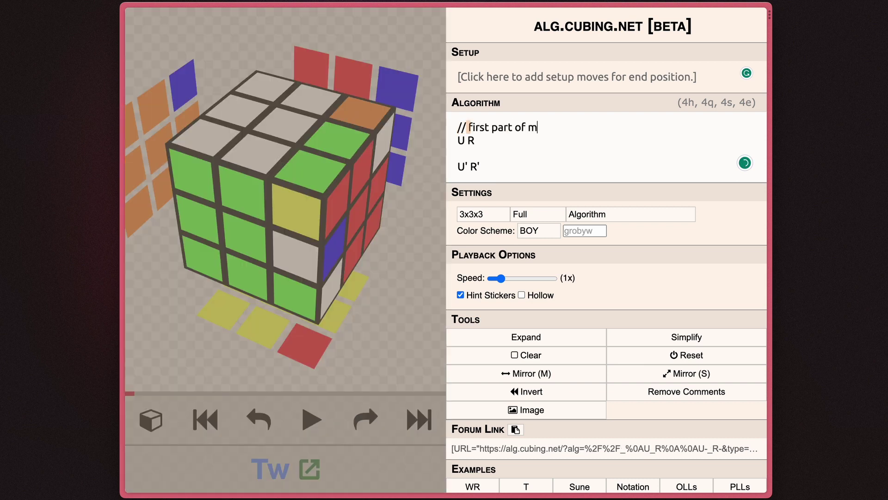
{"action": "type", "text": "y algorithm"}
{"action": "type", "text": "// second part of my algorithm"}
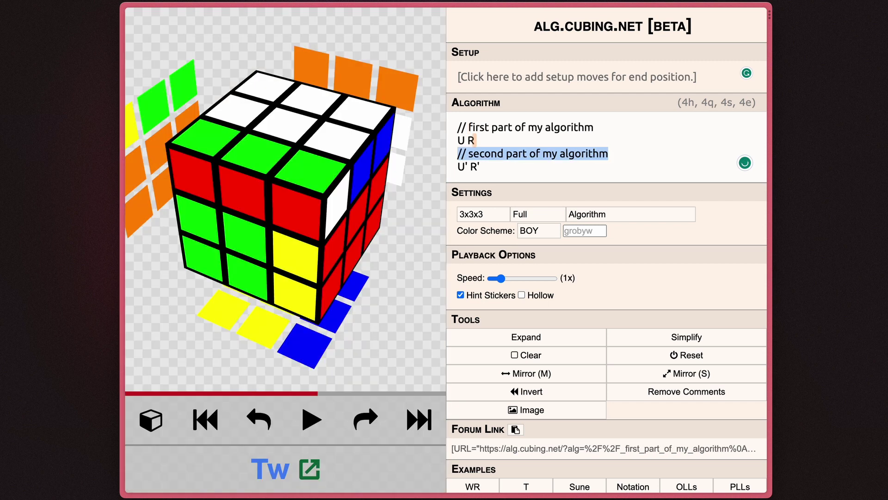
- Preview the cube after the first part, then remove all comments from the algorithm
{"action": "left_click", "coordinate": [458, 128]}
{"action": "left_click", "coordinate": [457, 154]}
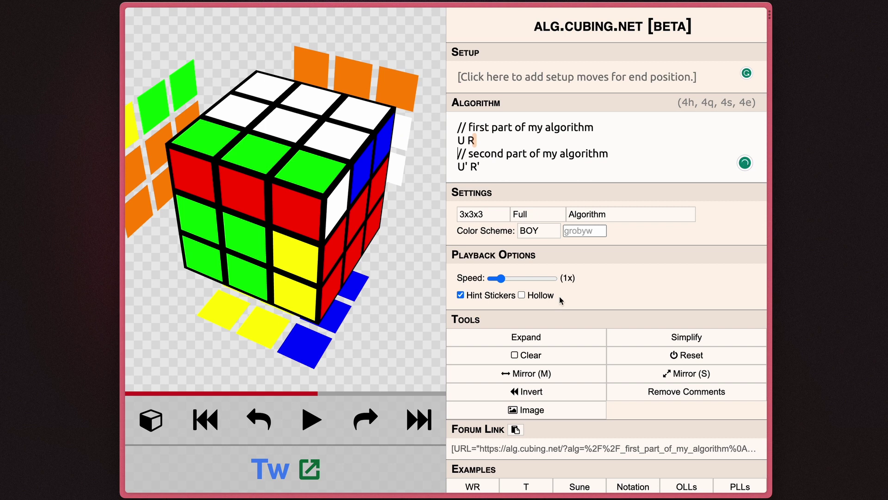
{"action": "scroll", "coordinate": [589, 434], "scroll_direction": "down", "scroll_amount": 1}
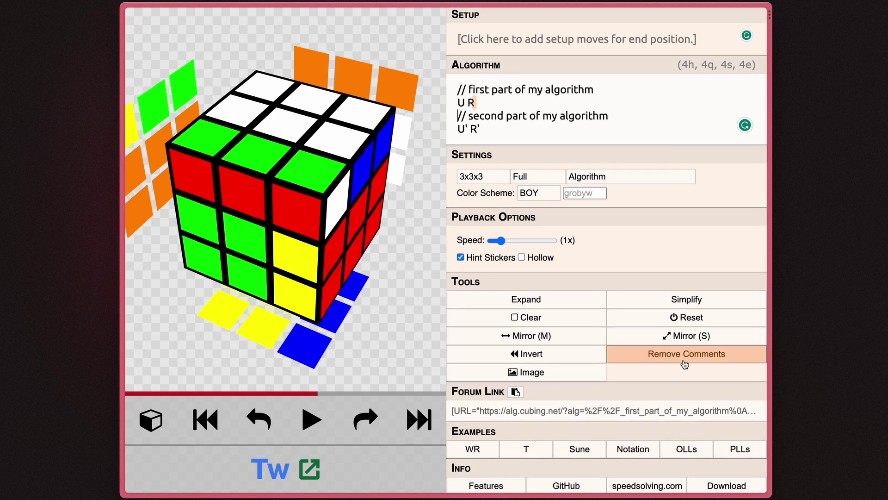
{"action": "left_click", "coordinate": [686, 363]}
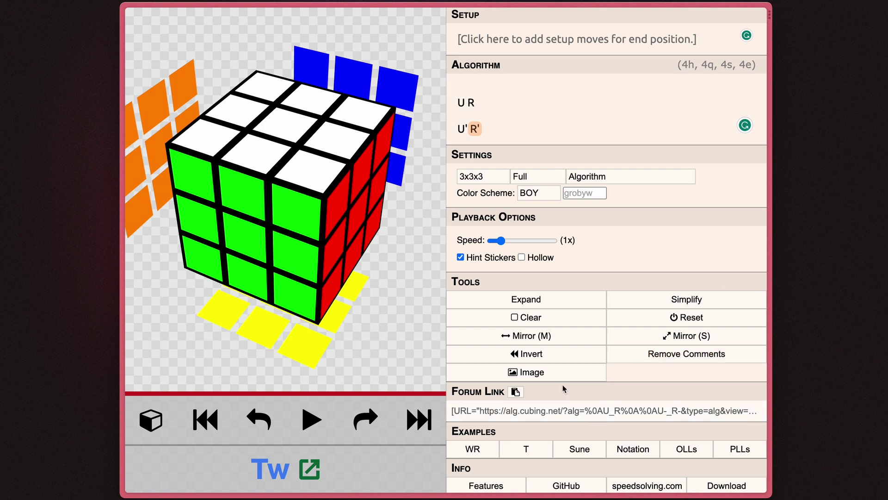
- Generate an image of the current cube and inspect the picture's context menu
{"action": "left_click", "coordinate": [538, 374]}
{"action": "scroll", "coordinate": [566, 414], "scroll_direction": "down", "scroll_amount": 2}
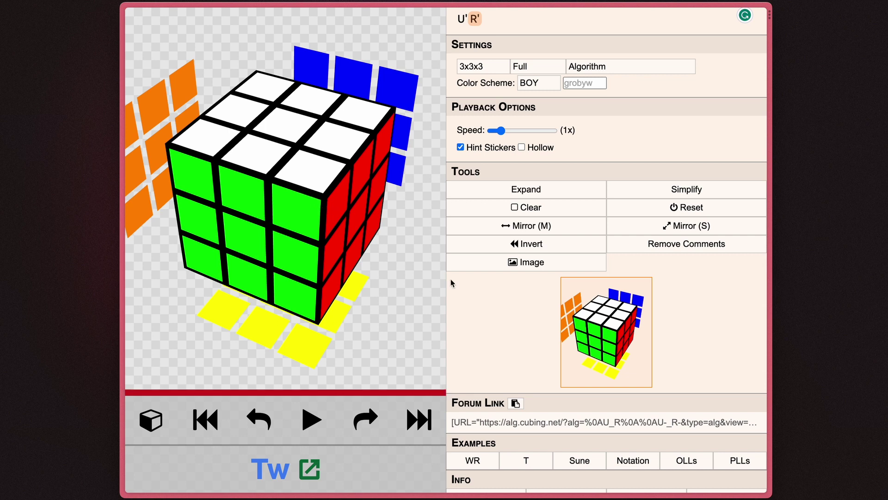
{"action": "right_click", "coordinate": [601, 311]}
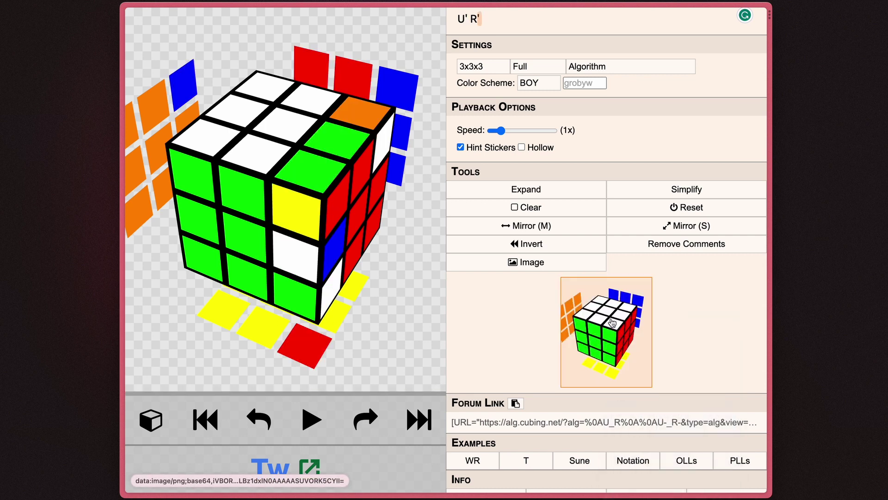
{"action": "right_click", "coordinate": [611, 320]}
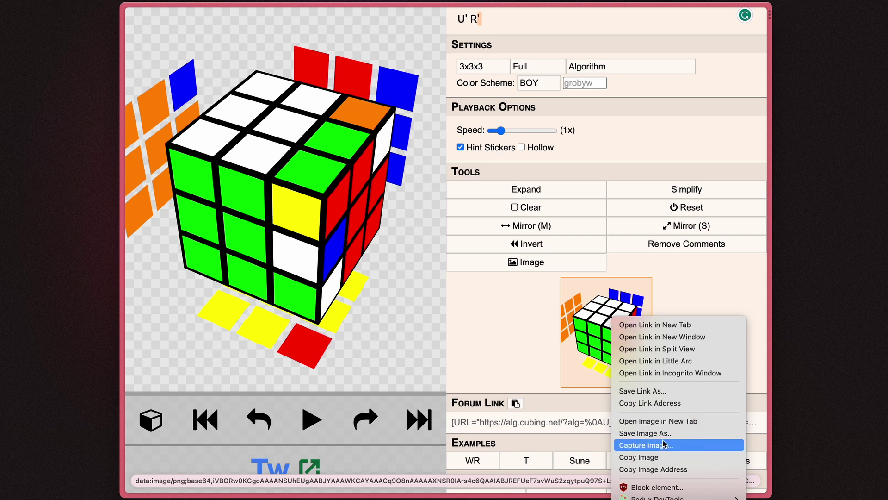
{"action": "left_click", "coordinate": [519, 295]}
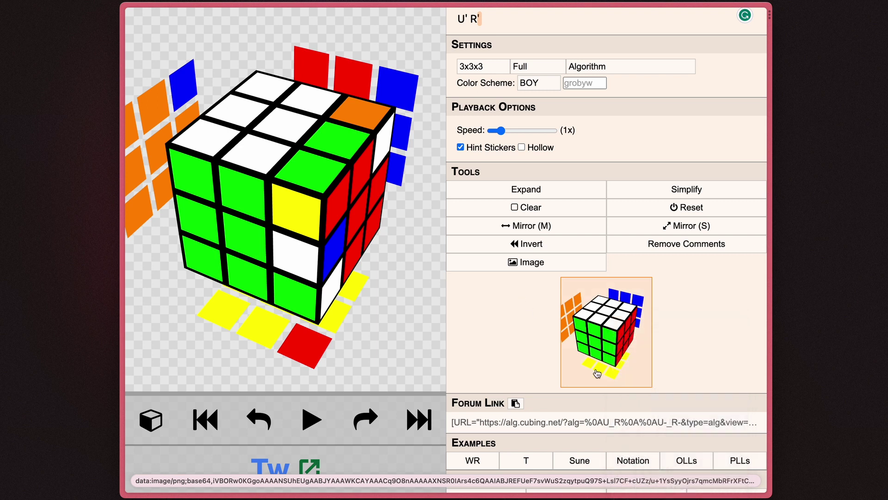
- Regenerate the cube image so it matches the current mid-algorithm position
{"action": "left_click", "coordinate": [541, 262]}
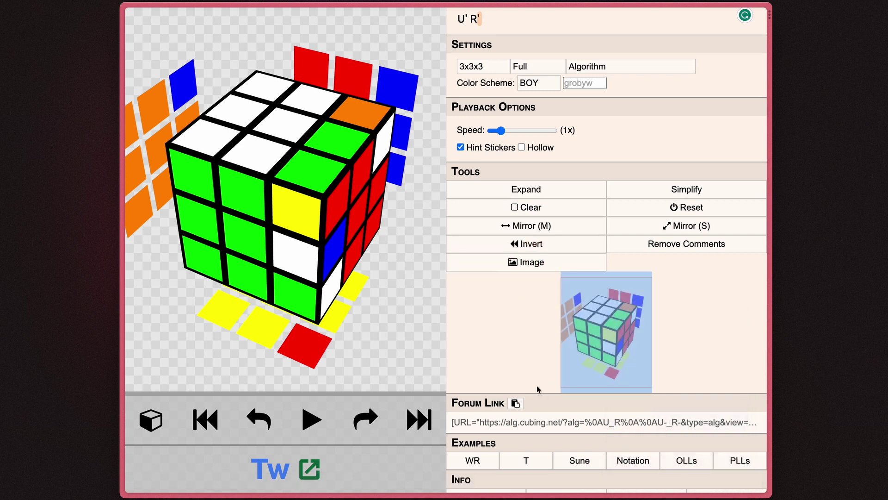
{"action": "left_click", "coordinate": [514, 309]}
{"action": "scroll", "coordinate": [548, 410], "scroll_direction": "right", "scroll_amount": 2}
- Select the entire U R / U' R' algorithm text and delete it, leaving the field empty
{"action": "scroll", "coordinate": [569, 410], "scroll_direction": "left", "scroll_amount": 2}
{"action": "scroll", "coordinate": [578, 410], "scroll_direction": "right", "scroll_amount": 2}
{"action": "scroll", "coordinate": [585, 411], "scroll_direction": "left", "scroll_amount": 2}
{"action": "scroll", "coordinate": [597, 370], "scroll_direction": "up", "scroll_amount": 4}
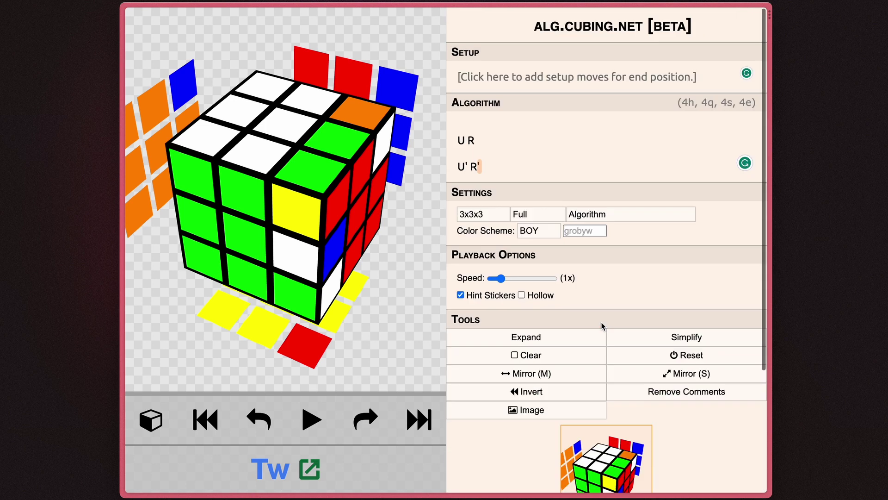
{"action": "left_click", "coordinate": [525, 166]}
{"action": "left_click_drag", "start_coordinate": [525, 166], "coordinate": [382, 50]}
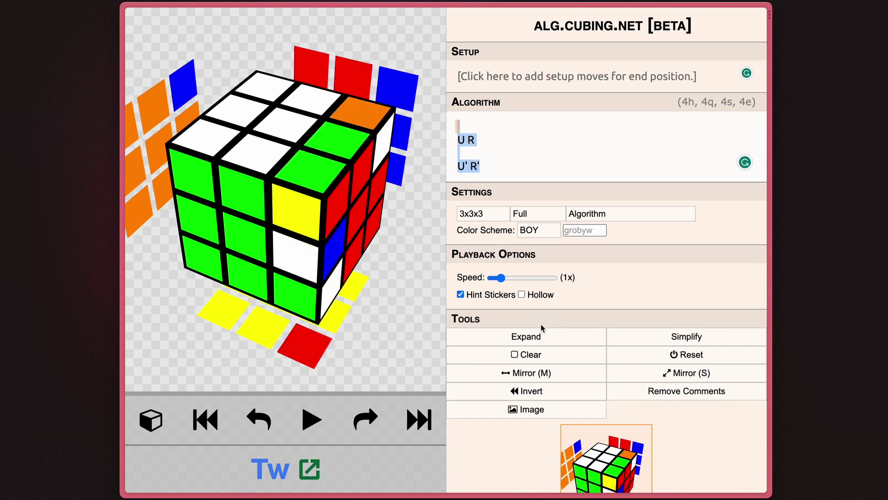
{"action": "scroll", "coordinate": [540, 323], "scroll_direction": "down", "scroll_amount": 3}
{"action": "key", "text": "BackSpace"}
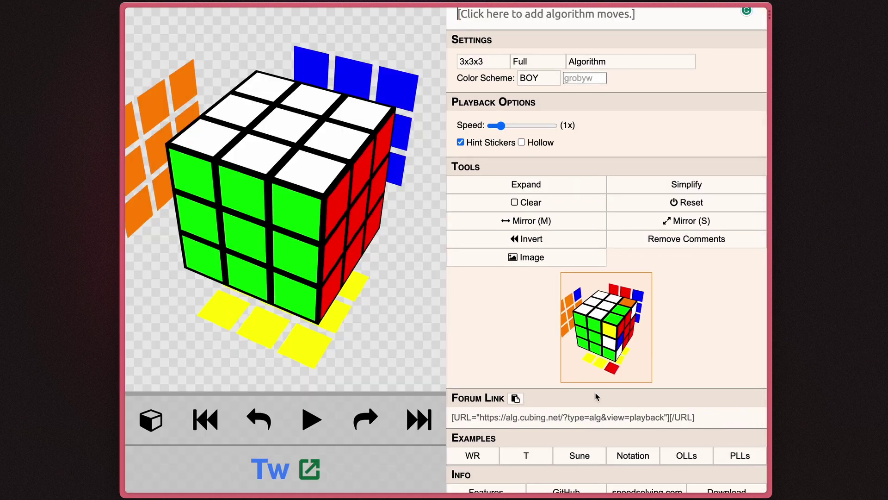
{"action": "scroll", "coordinate": [595, 393], "scroll_direction": "up", "scroll_amount": 4}
{"action": "scroll", "coordinate": [506, 461], "scroll_direction": "down", "scroll_amount": 4}
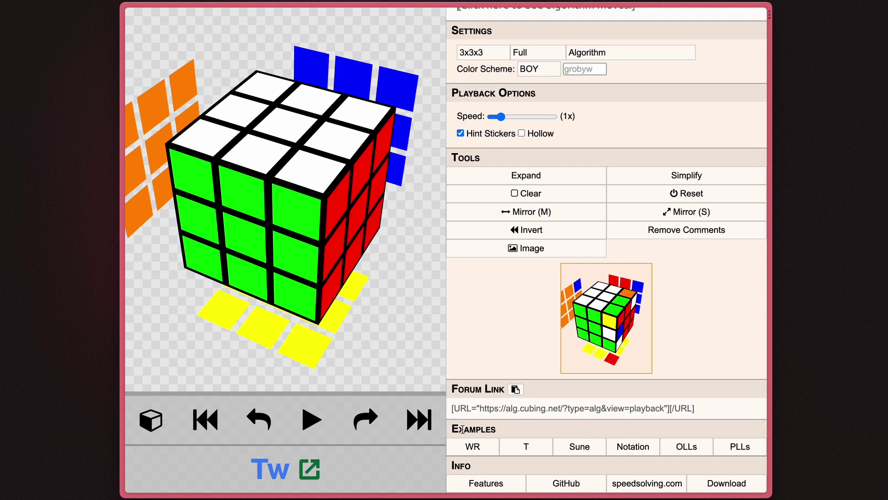
- Load the world-record solve example and preview a position by selecting some solve lines
{"action": "left_click", "coordinate": [487, 446]}
{"action": "scroll", "coordinate": [601, 235], "scroll_direction": "up", "scroll_amount": 3}
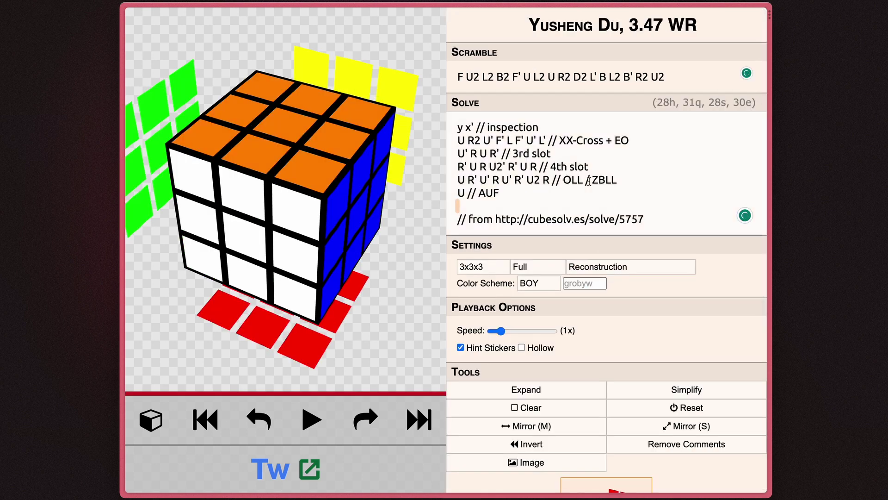
{"action": "left_click_drag", "start_coordinate": [670, 220], "coordinate": [487, 139]}
{"action": "left_click", "coordinate": [487, 139]}
{"action": "scroll", "coordinate": [572, 296], "scroll_direction": "down", "scroll_amount": 5}
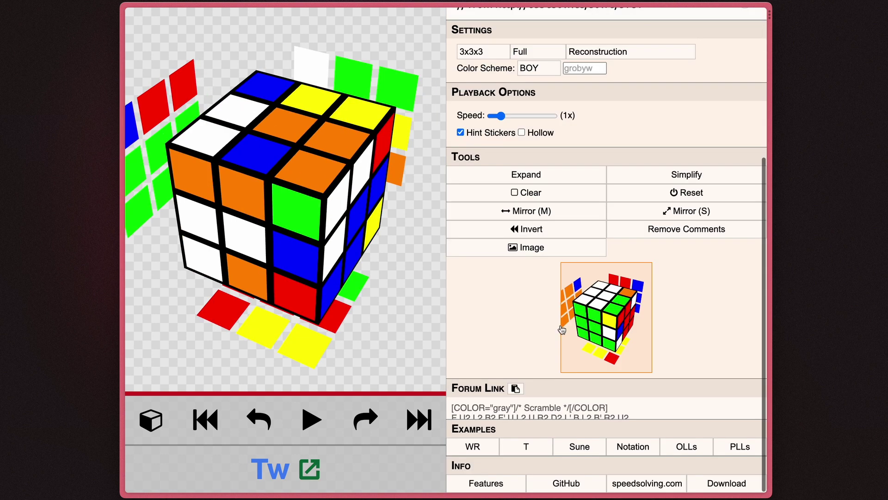
- Load the T-Perm example, then the Sune example [R U R2', R U R'], selecting its text
{"action": "left_click", "coordinate": [523, 447]}
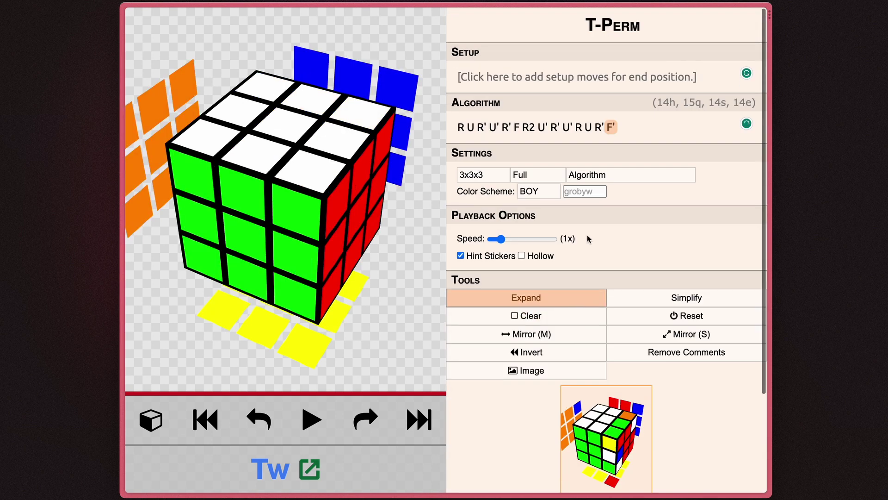
{"action": "scroll", "coordinate": [574, 212], "scroll_direction": "down", "scroll_amount": 5}
{"action": "left_click", "coordinate": [579, 445]}
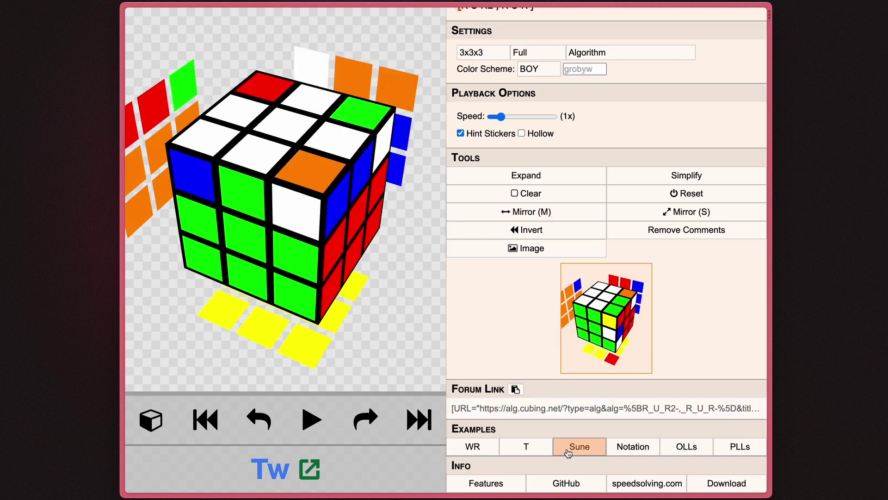
{"action": "scroll", "coordinate": [614, 276], "scroll_direction": "down", "scroll_amount": 3}
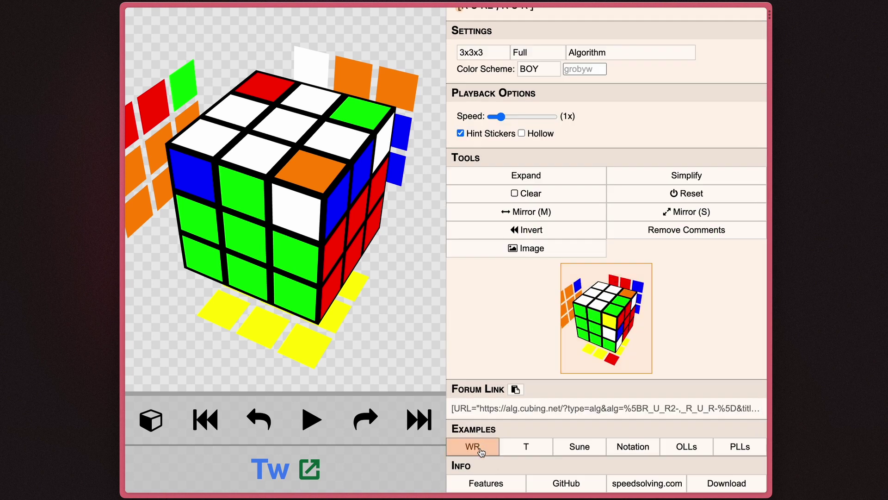
{"action": "scroll", "coordinate": [469, 485], "scroll_direction": "up", "scroll_amount": 3}
{"action": "triple_click", "coordinate": [549, 129]}
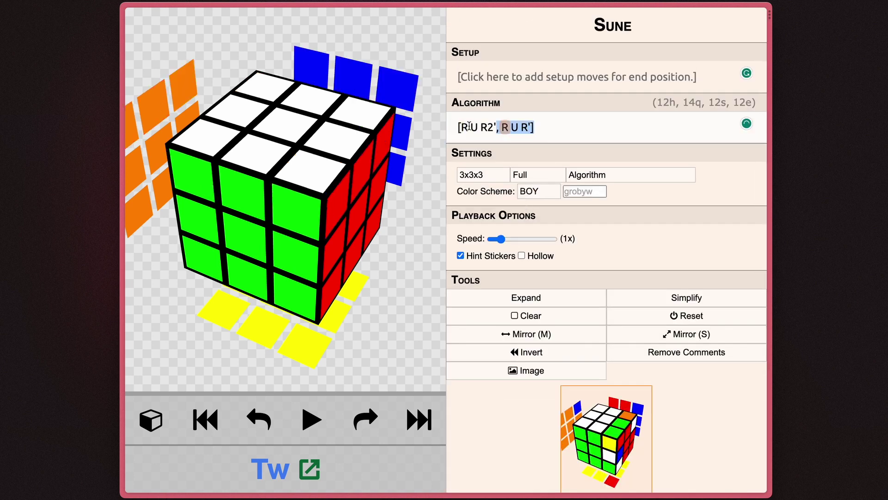
{"action": "left_click", "coordinate": [545, 128]}
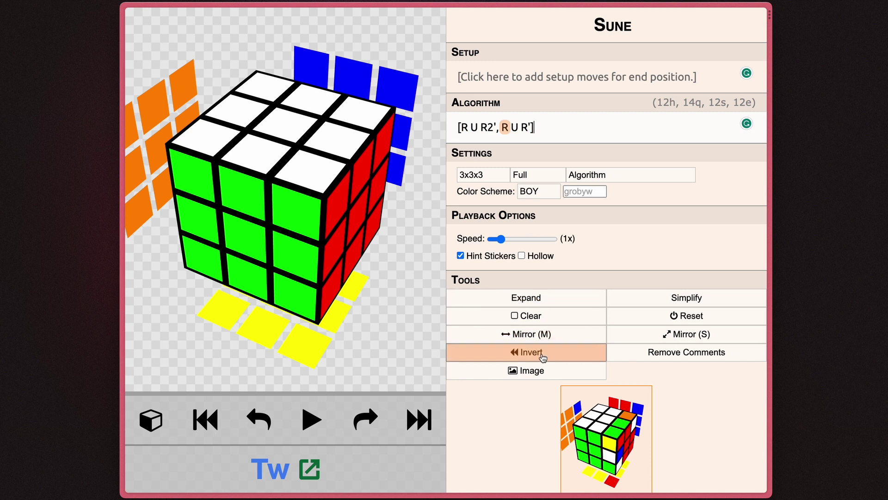
{"action": "scroll", "coordinate": [555, 454], "scroll_direction": "down", "scroll_amount": 3}
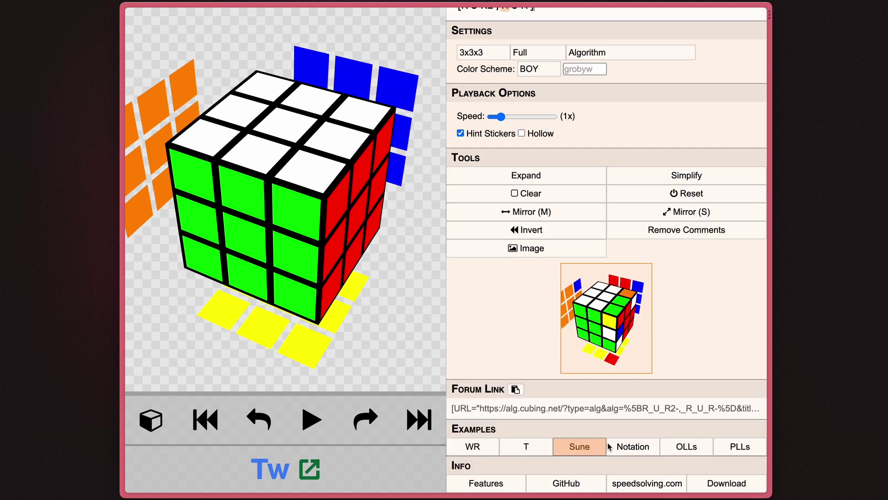